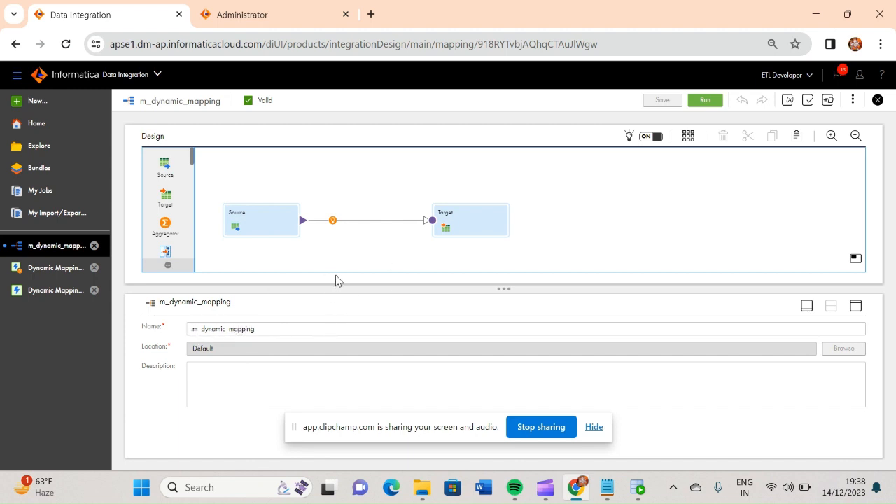
Review the Source transformation's source details and the form for adding a new connection parameter.
{"action": "left_click", "coordinate": [264, 217]}
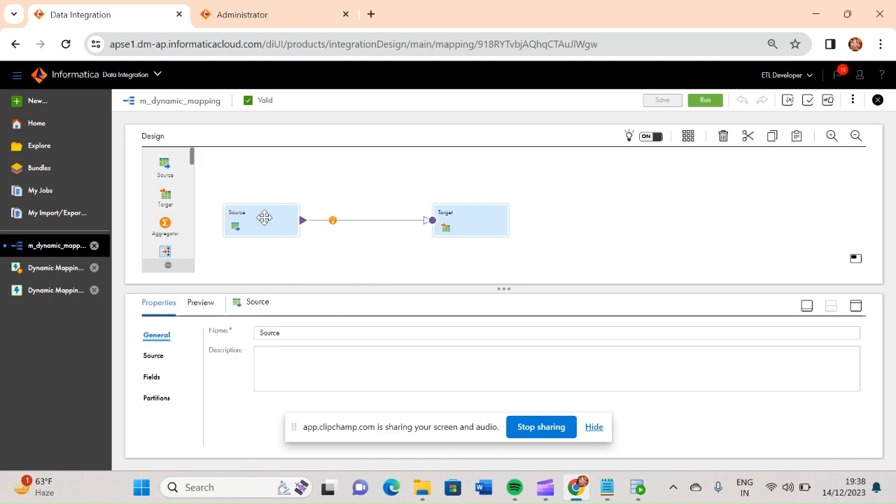
{"action": "left_click", "coordinate": [154, 357]}
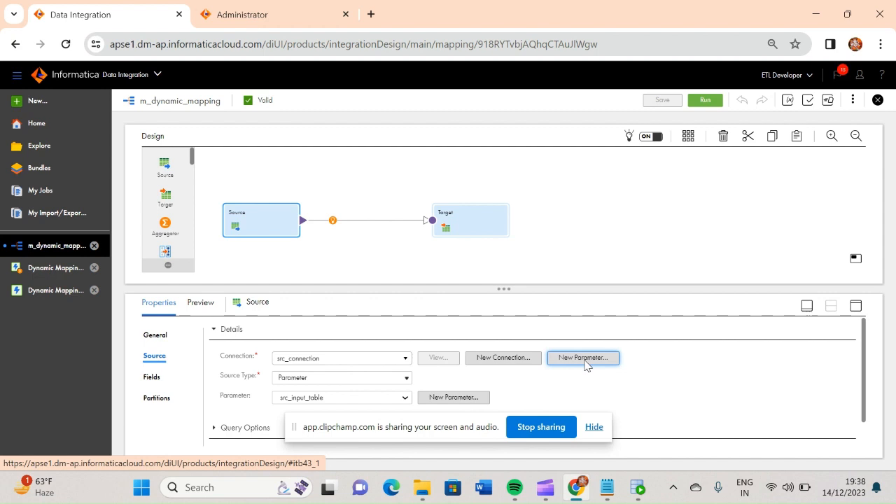
{"action": "left_click", "coordinate": [584, 358]}
{"action": "left_click", "coordinate": [526, 389]}
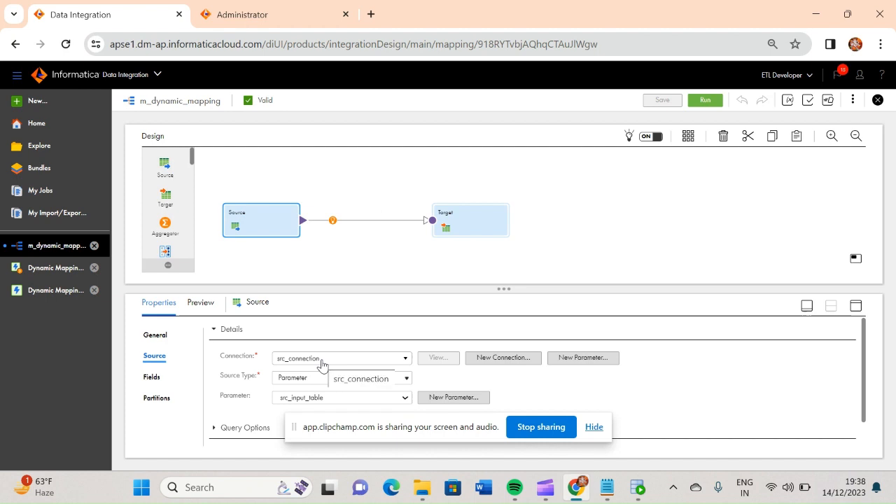
Try changing the source type to Single Object, and look at the form for adding a source object parameter.
{"action": "left_click", "coordinate": [407, 380]}
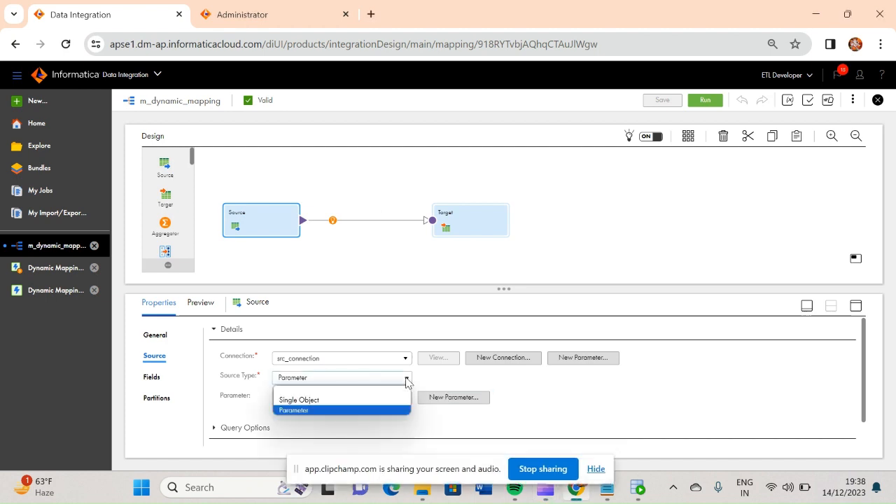
{"action": "left_click", "coordinate": [344, 400]}
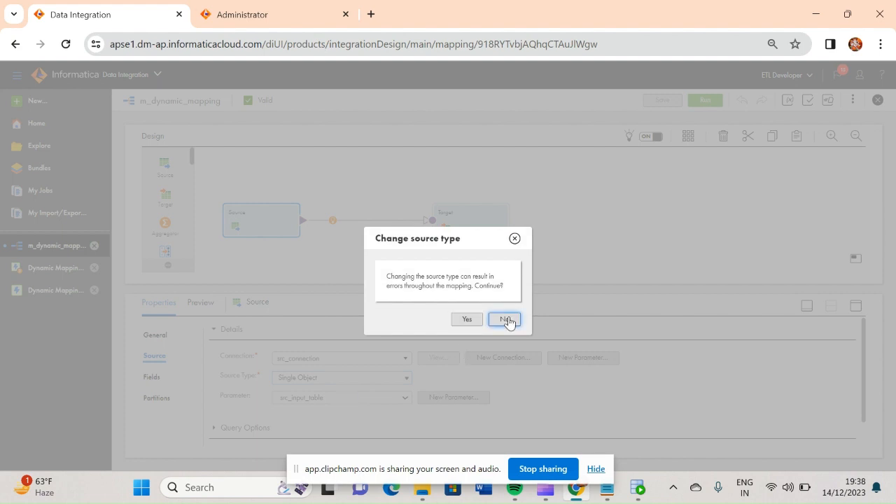
{"action": "left_click", "coordinate": [504, 320]}
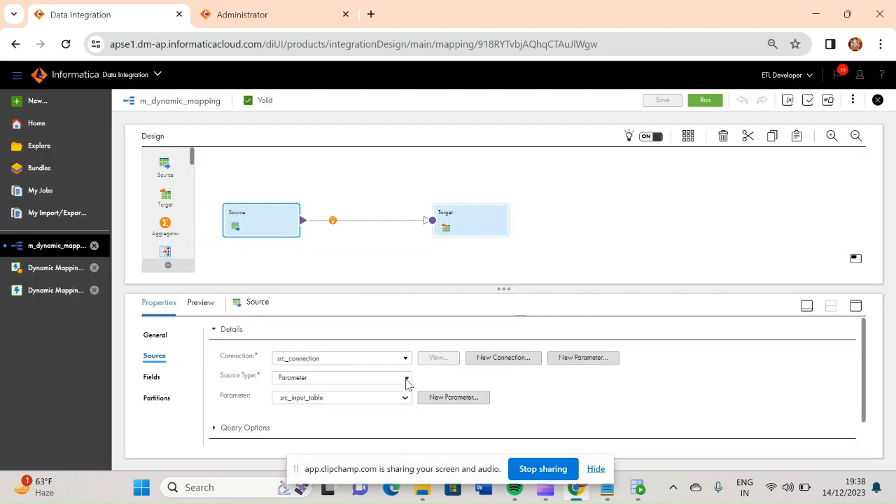
{"action": "left_click", "coordinate": [454, 399]}
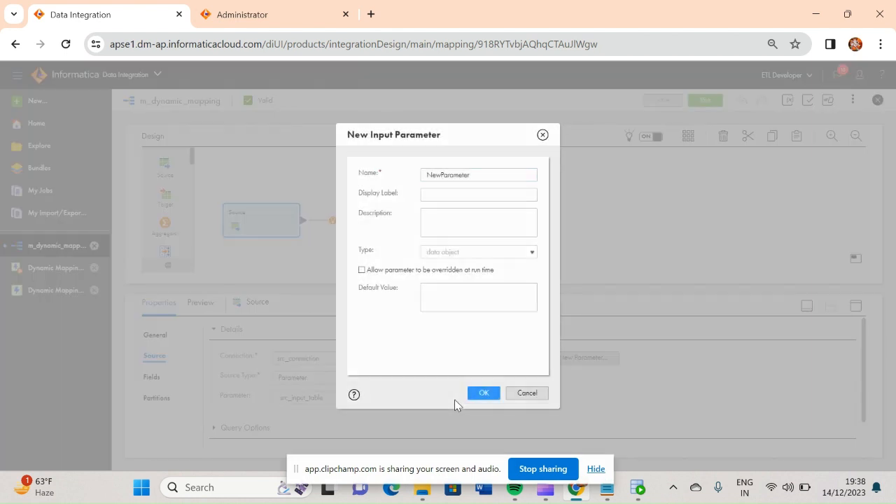
{"action": "left_click", "coordinate": [527, 394]}
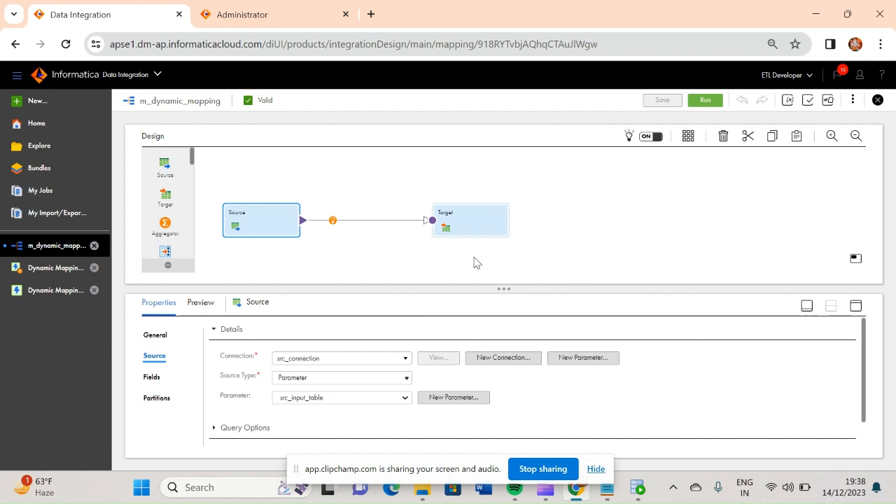
Review the Target transformation's target details and the form for adding a new connection parameter.
{"action": "left_click", "coordinate": [466, 218]}
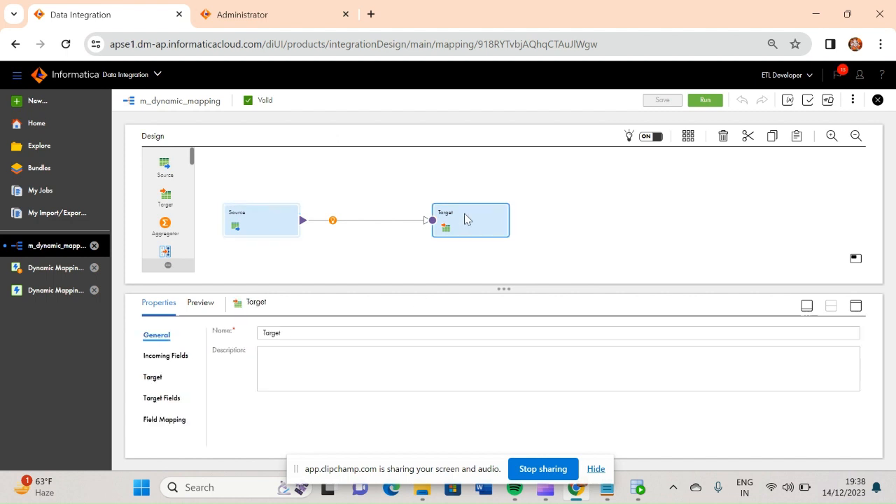
{"action": "left_click", "coordinate": [152, 377]}
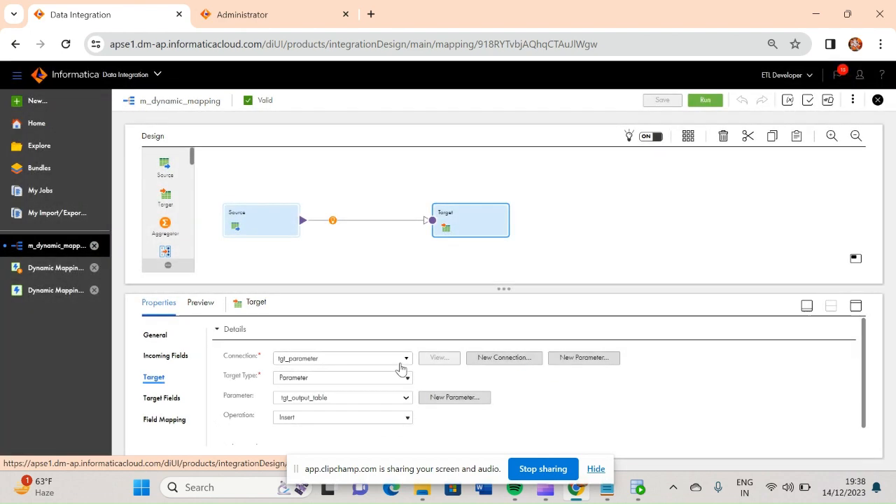
{"action": "left_click", "coordinate": [588, 363]}
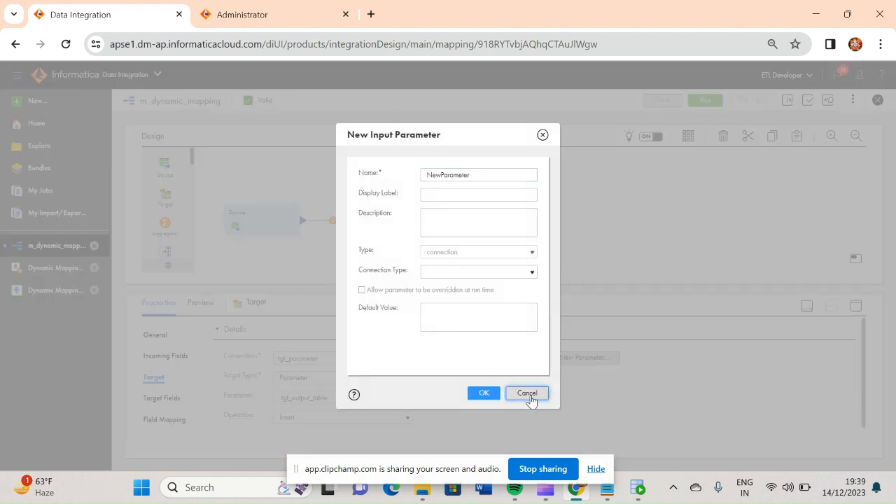
{"action": "left_click", "coordinate": [532, 394]}
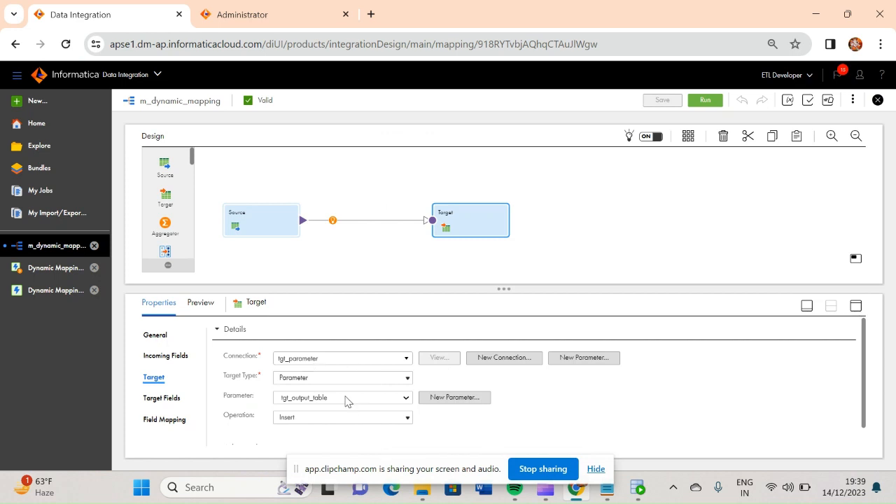
Check the target type options, choosing Parameter, and look at the form for adding a target object parameter.
{"action": "left_click", "coordinate": [408, 379]}
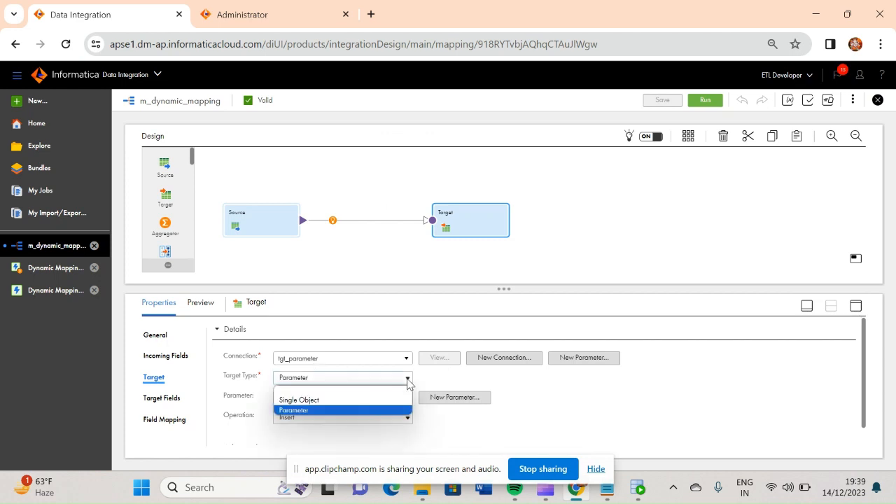
{"action": "left_click", "coordinate": [312, 411]}
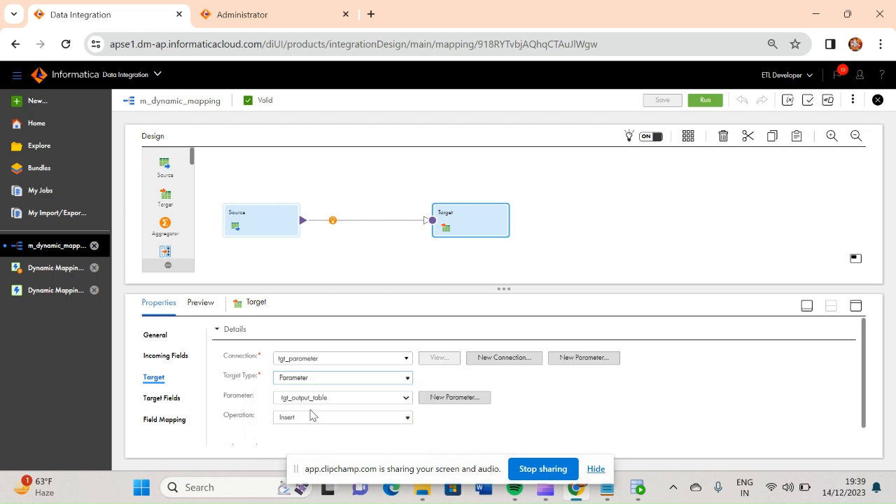
{"action": "left_click", "coordinate": [459, 397]}
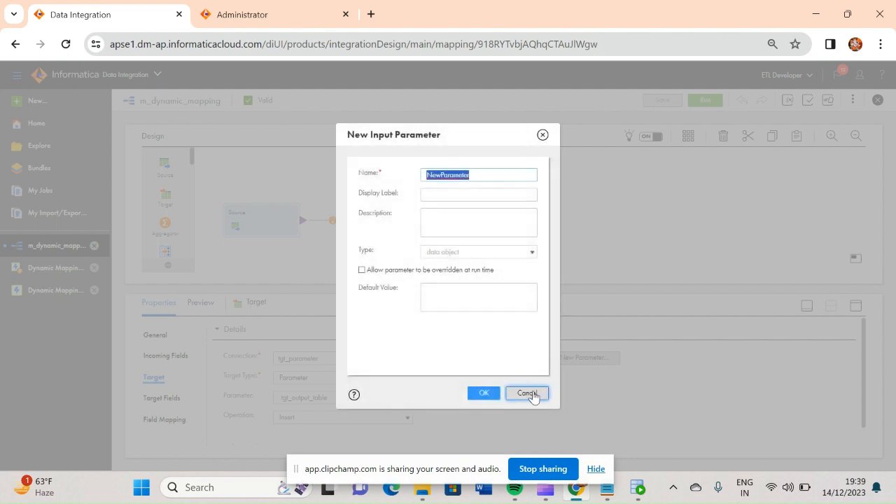
{"action": "left_click", "coordinate": [527, 393]}
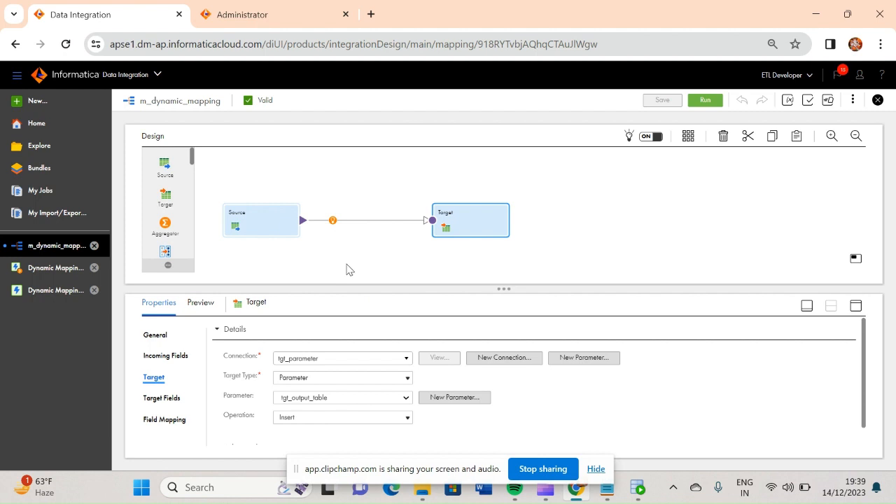
Look at the run definition of m_dynamic_mapping without running it, and check the mapping's validation.
{"action": "left_click", "coordinate": [706, 100]}
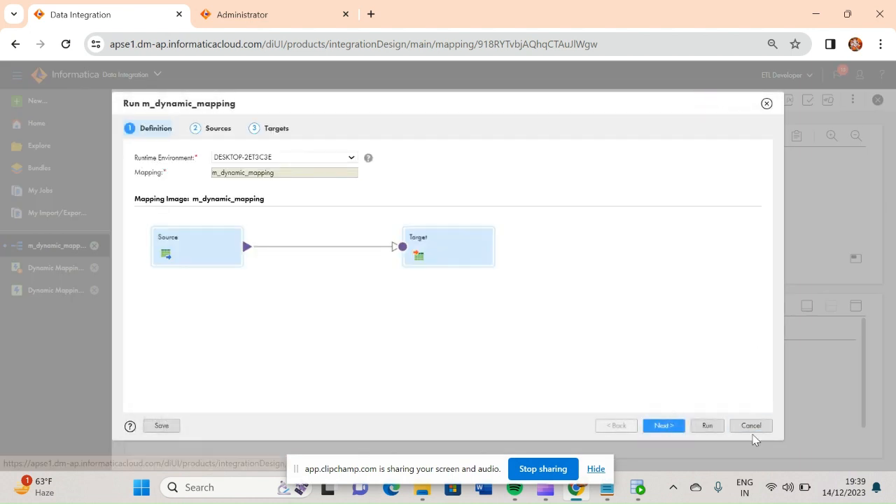
{"action": "left_click", "coordinate": [767, 104]}
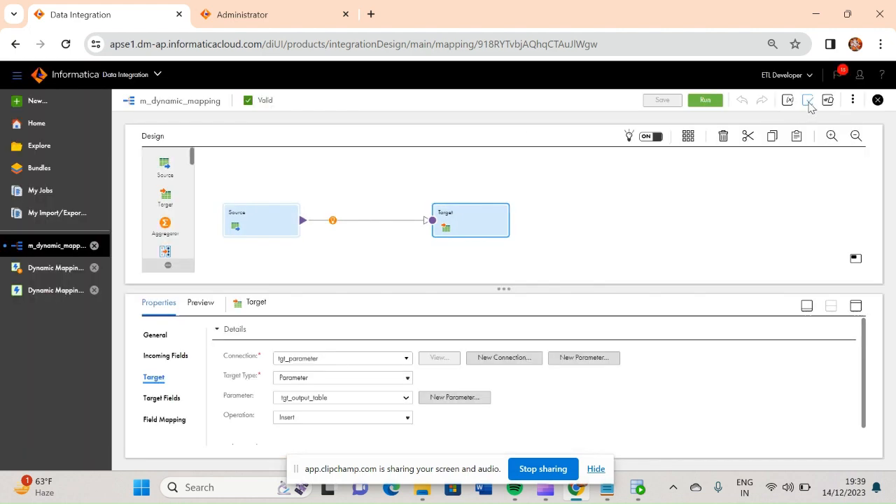
{"action": "left_click", "coordinate": [808, 101]}
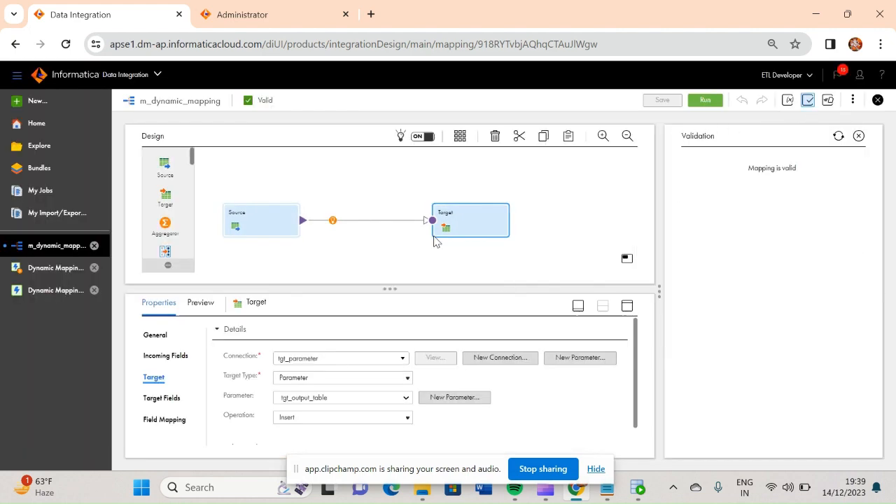
Create a new Dynamic Mapping Task asset.
{"action": "left_click", "coordinate": [51, 292]}
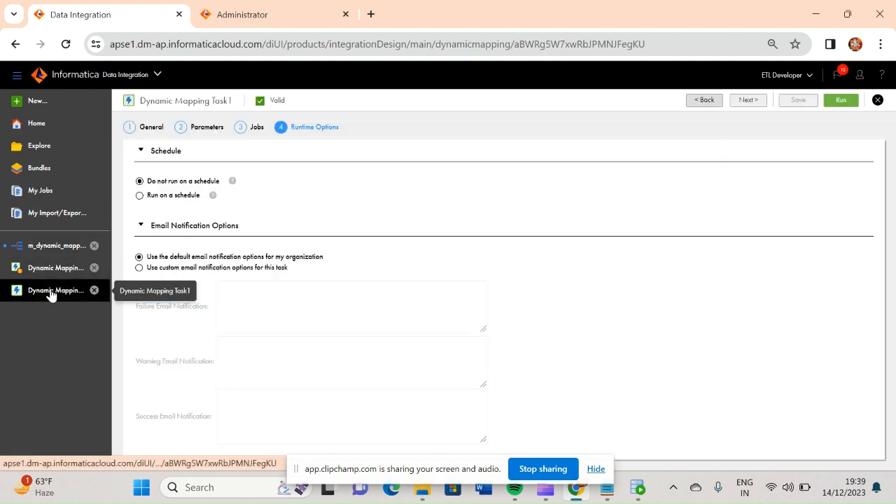
{"action": "left_click", "coordinate": [32, 102]}
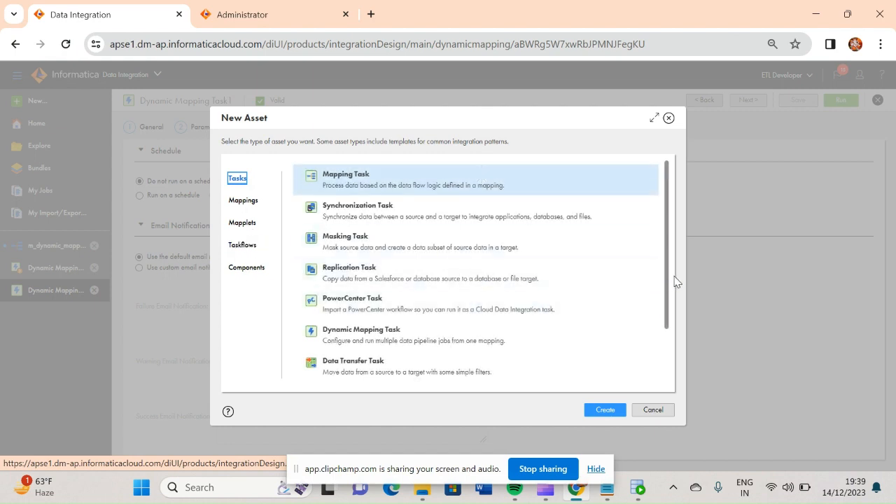
{"action": "scroll", "coordinate": [670, 322], "scroll_direction": "down", "scroll_amount": 2}
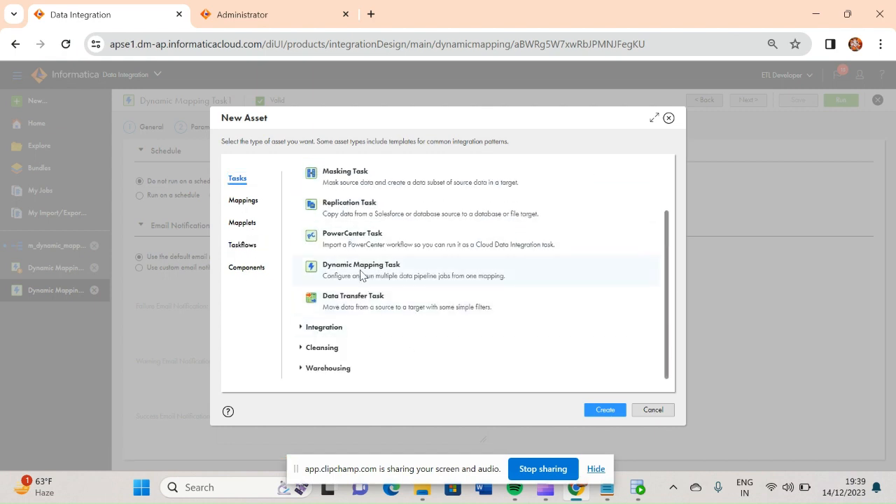
{"action": "left_click", "coordinate": [446, 275]}
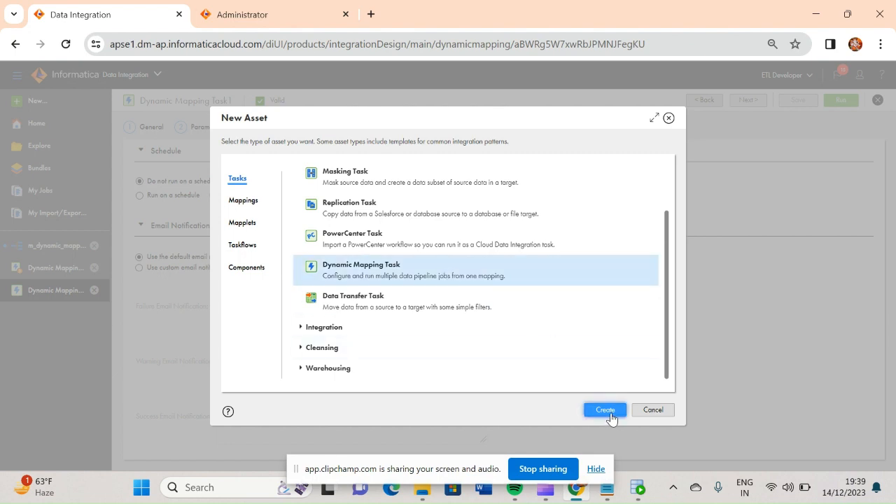
{"action": "left_click", "coordinate": [605, 410]}
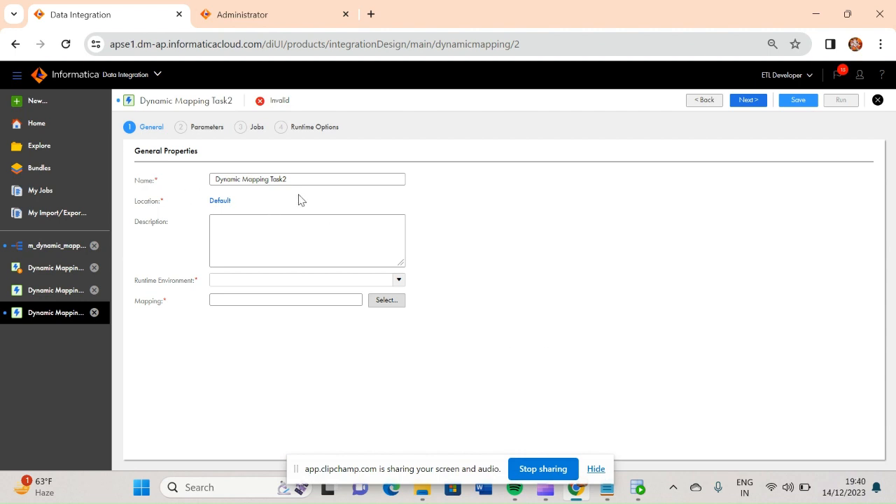
Set the task's runtime environment to DESKTOP-2ET3C3E and its mapping to m_dynamic_mapping.
{"action": "left_click", "coordinate": [403, 284]}
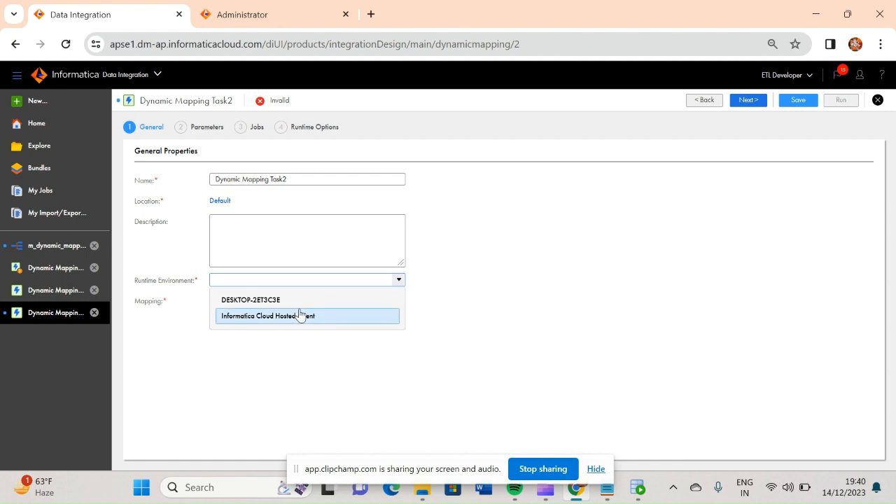
{"action": "left_click", "coordinate": [273, 303]}
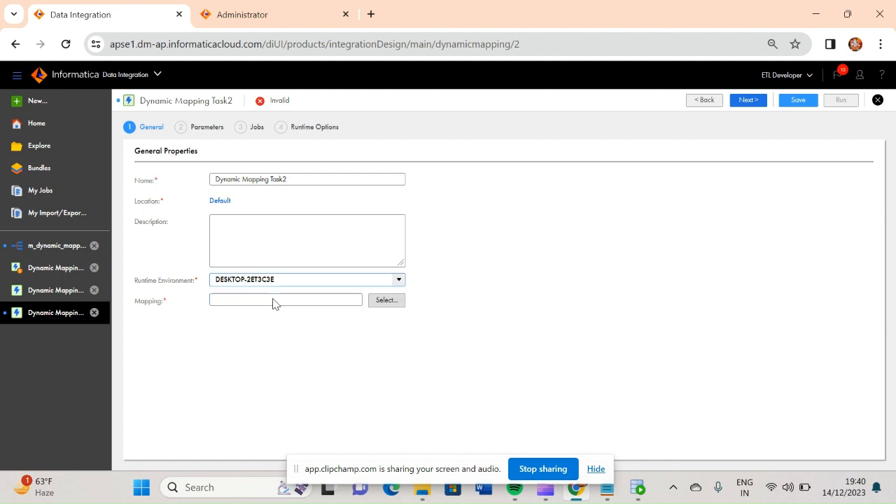
{"action": "left_click", "coordinate": [393, 302]}
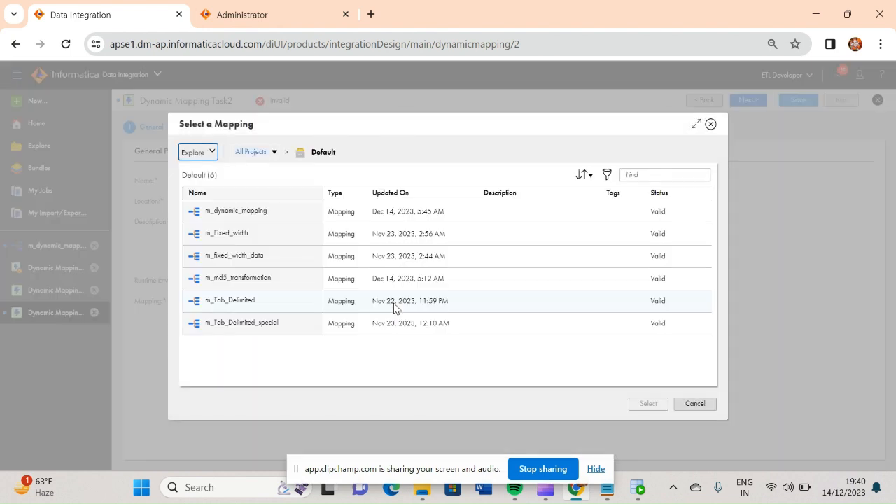
{"action": "left_click", "coordinate": [265, 214]}
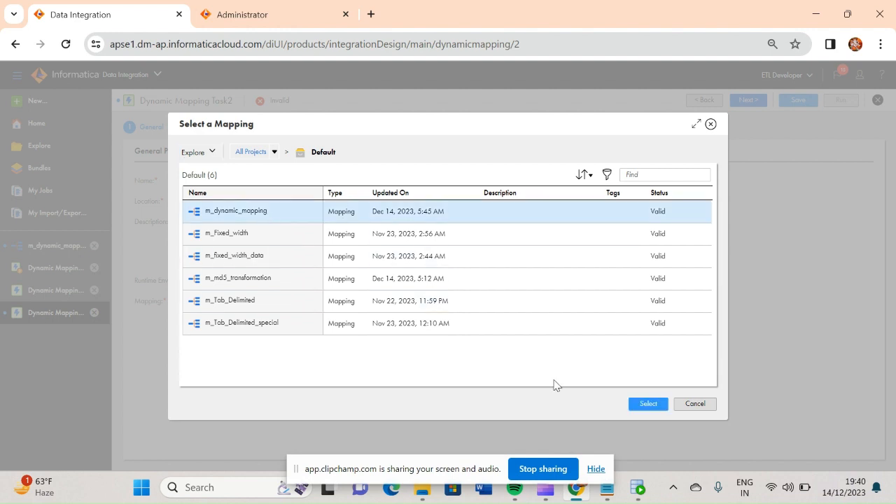
{"action": "left_click", "coordinate": [648, 404]}
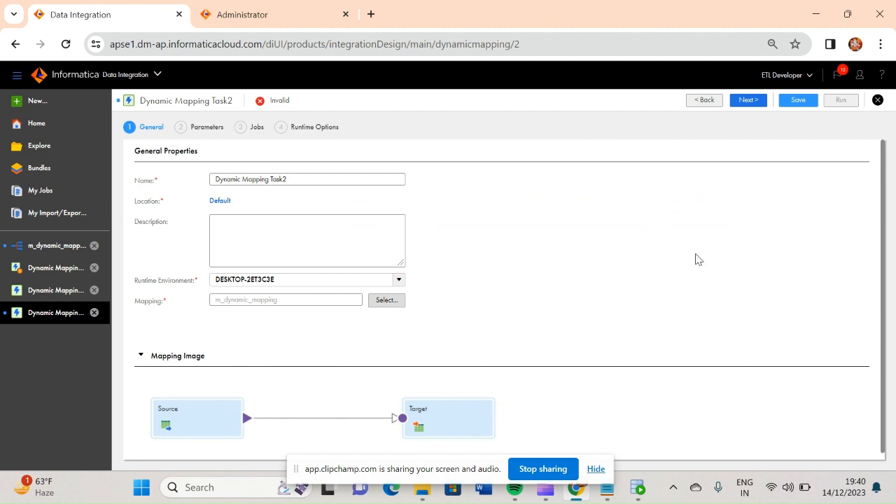
In the task's parameters, set the scope of src_connection and src_input_table to Default.
{"action": "left_click", "coordinate": [748, 100]}
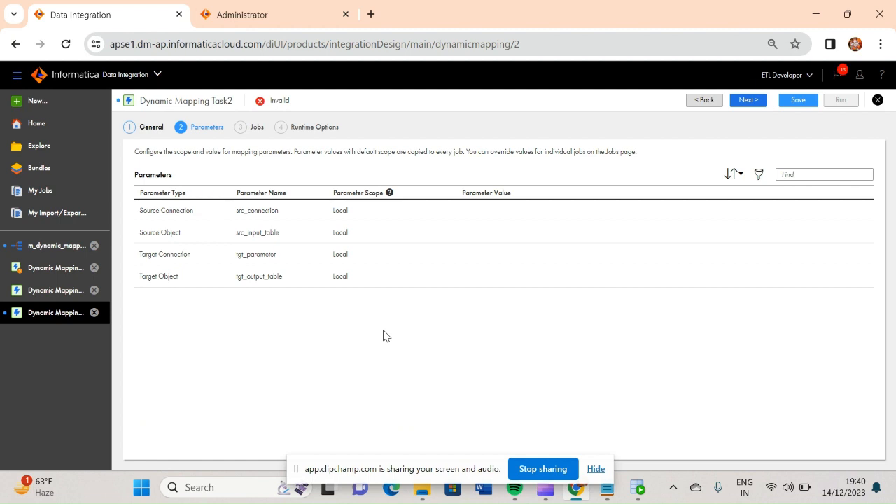
{"action": "left_click", "coordinate": [353, 217]}
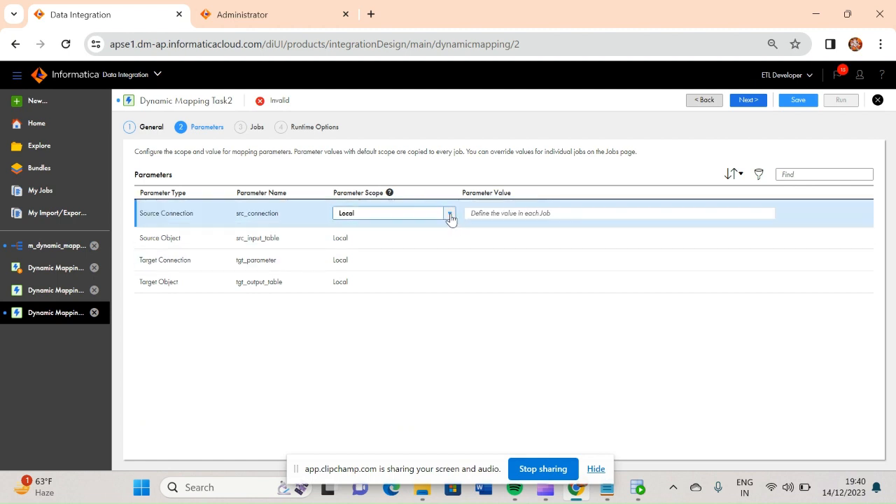
{"action": "left_click", "coordinate": [449, 215]}
{"action": "left_click", "coordinate": [386, 233]}
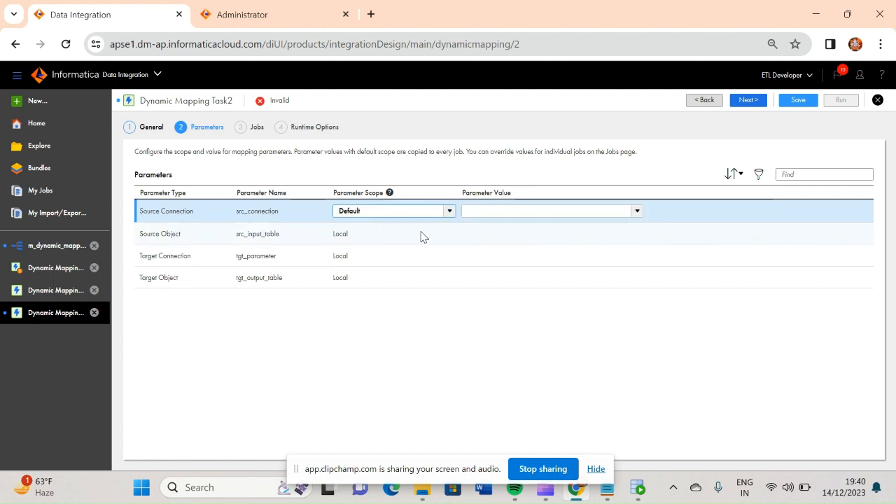
{"action": "left_click", "coordinate": [446, 235]}
{"action": "left_click", "coordinate": [449, 237]}
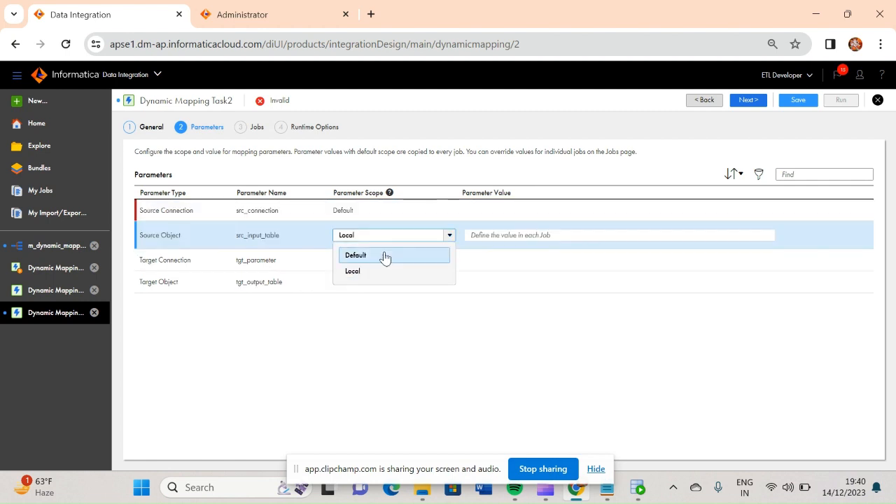
{"action": "left_click", "coordinate": [378, 256]}
Set the scope of the target connection parameter tgt_parameter to Default.
{"action": "left_click", "coordinate": [390, 261]}
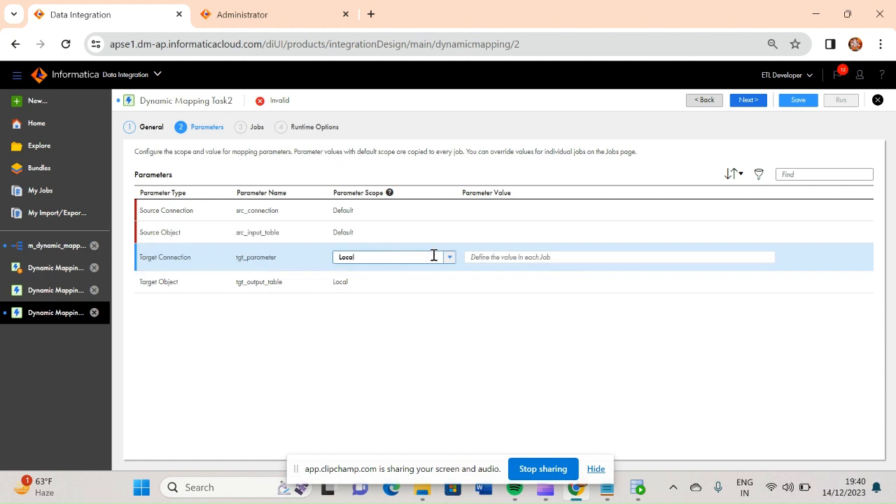
{"action": "left_click", "coordinate": [448, 257]}
{"action": "left_click", "coordinate": [382, 280]}
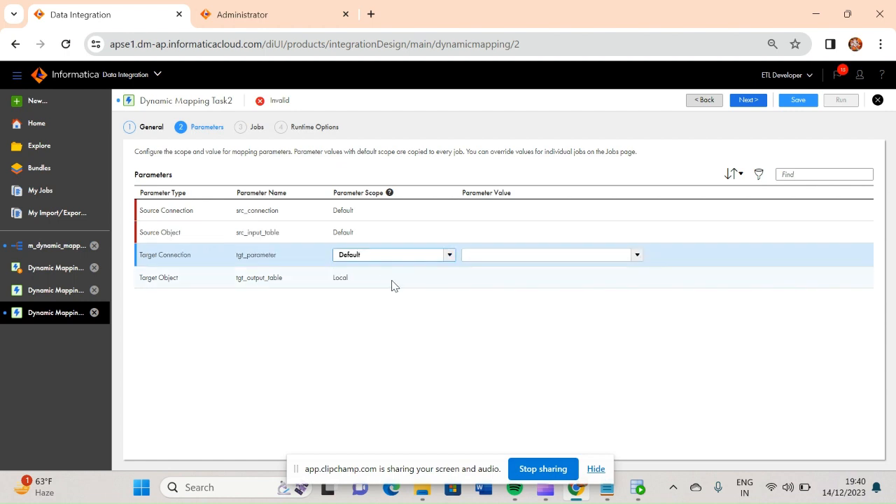
Set the scope of the target object parameter tgt_output_table to Default.
{"action": "left_click", "coordinate": [391, 283]}
{"action": "left_click", "coordinate": [453, 280]}
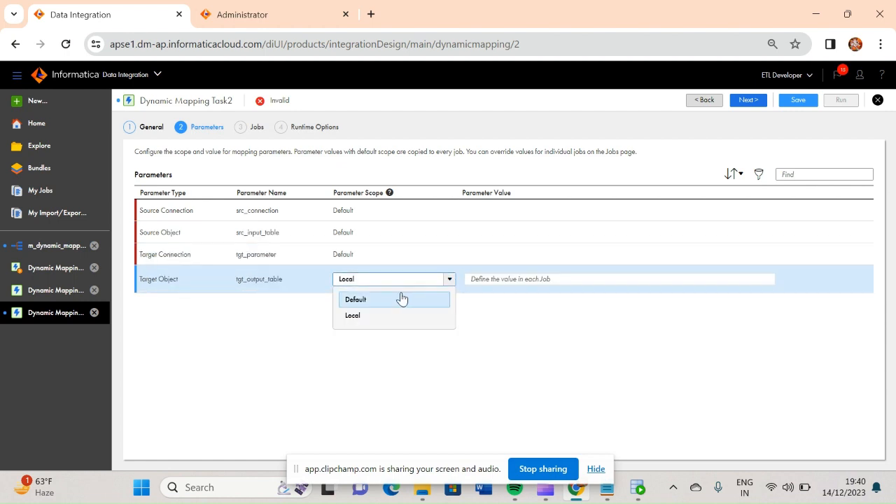
{"action": "left_click", "coordinate": [376, 300]}
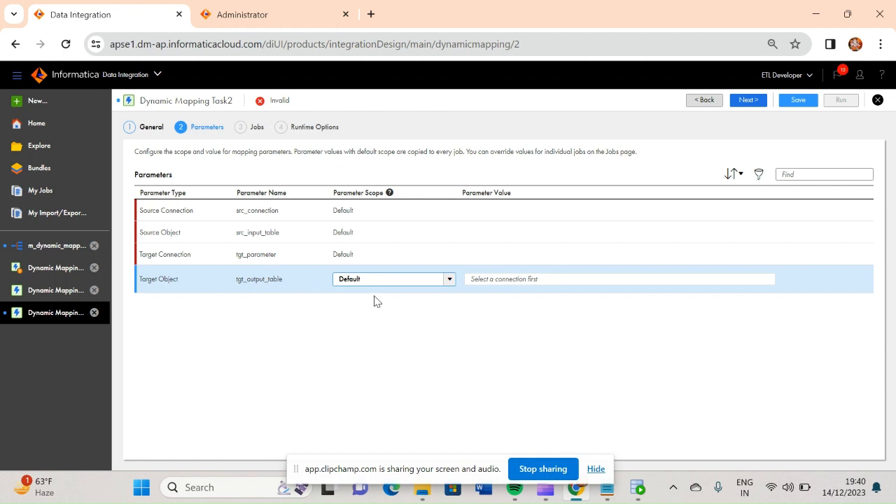
Set the value of the source connection parameter src_connection to Oracle_hr (Oracle).
{"action": "left_click", "coordinate": [498, 213]}
{"action": "left_click", "coordinate": [638, 211]}
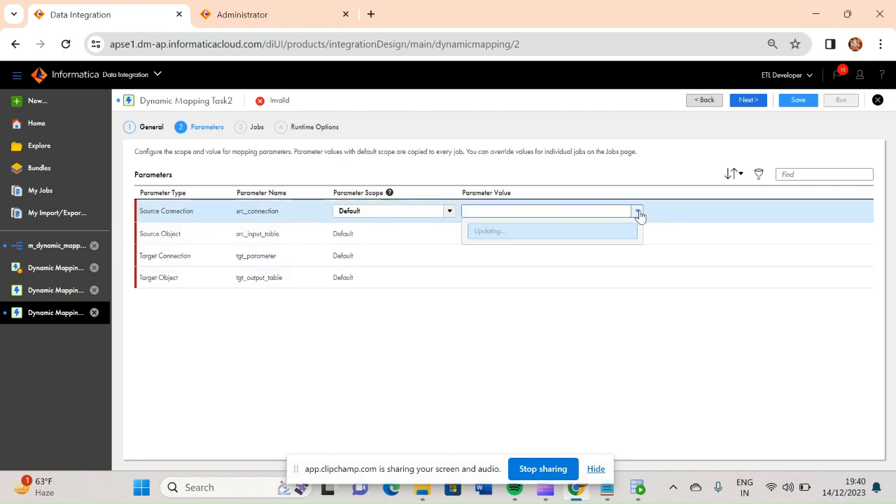
{"action": "left_click", "coordinate": [510, 236]}
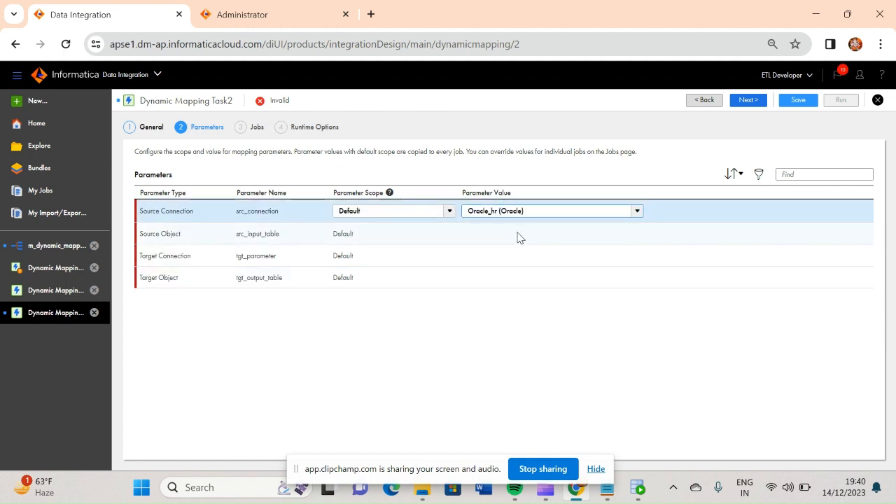
Set the value of the target connection parameter tgt_parameter to Oracle_hr (Oracle).
{"action": "left_click", "coordinate": [518, 236]}
{"action": "left_click", "coordinate": [549, 260]}
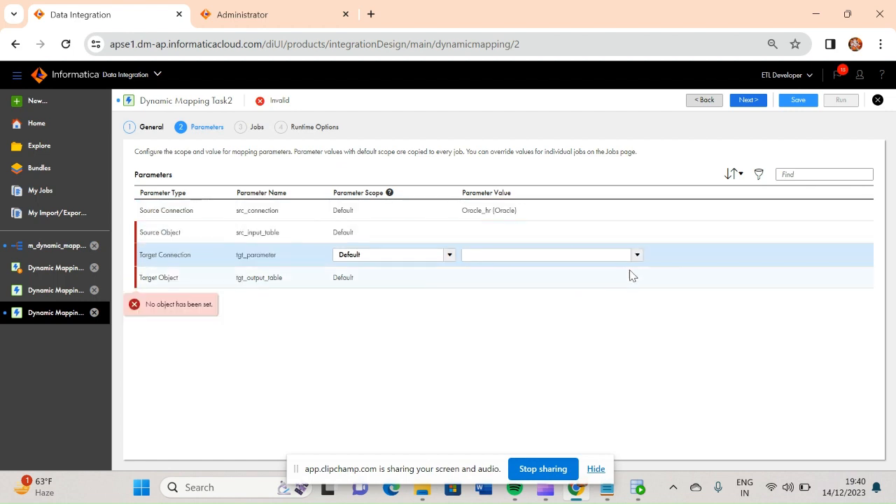
{"action": "left_click", "coordinate": [637, 256]}
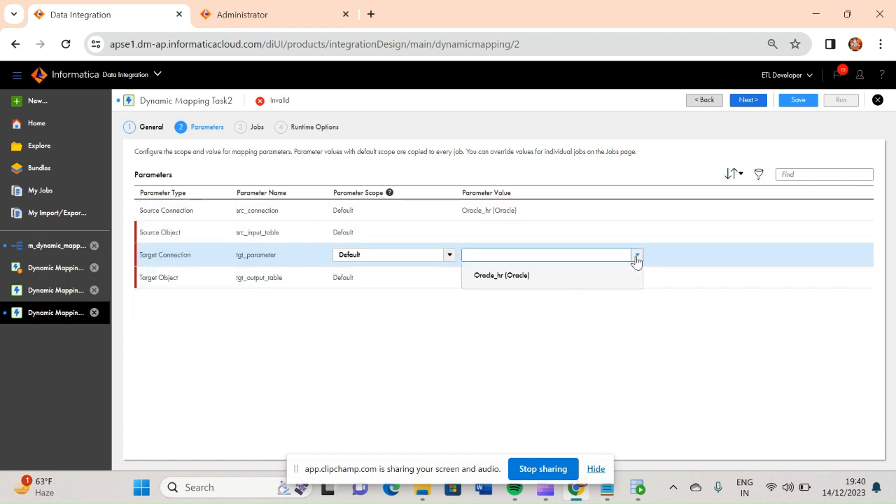
{"action": "left_click", "coordinate": [493, 291]}
{"action": "left_click", "coordinate": [500, 263]}
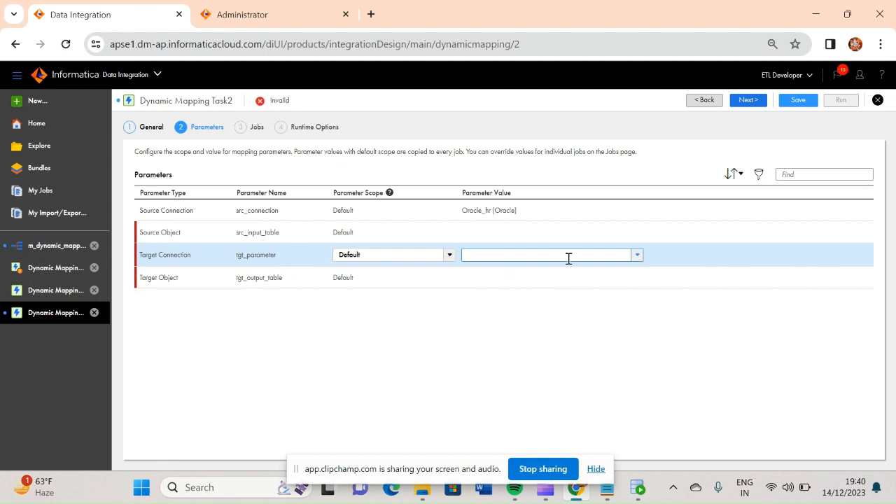
{"action": "left_click", "coordinate": [636, 255]}
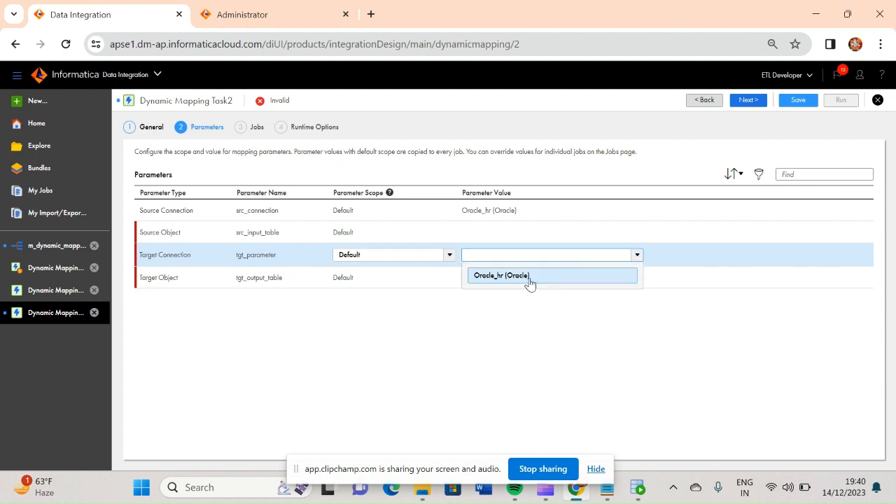
{"action": "left_click", "coordinate": [530, 282]}
{"action": "left_click", "coordinate": [508, 355]}
Search the source objects for "cou" and set src_input_table to the COUNTRIES table.
{"action": "left_click", "coordinate": [485, 235]}
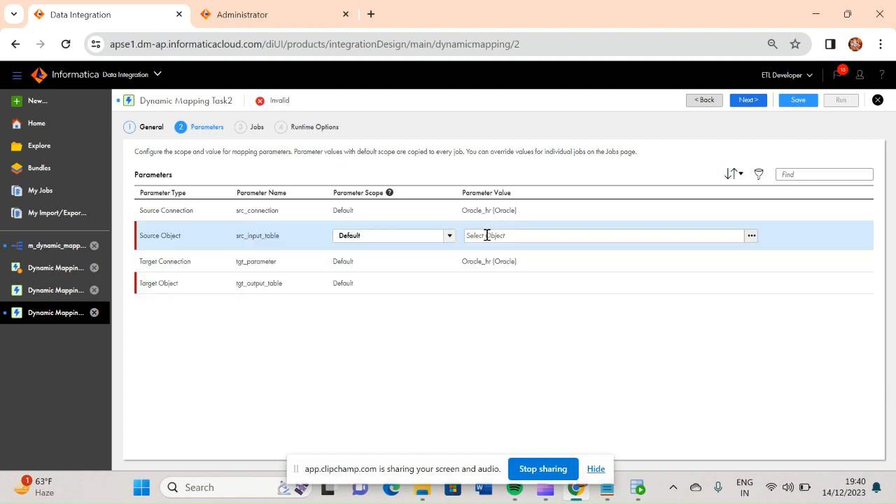
{"action": "left_click", "coordinate": [751, 238]}
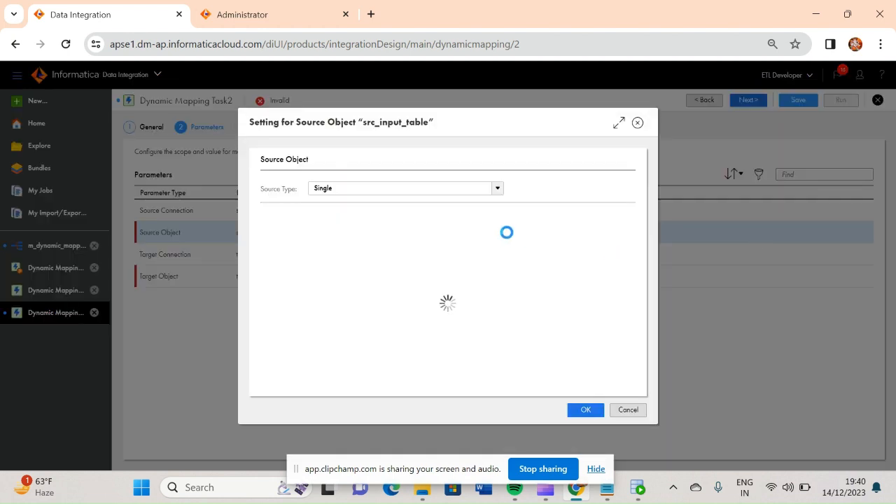
{"action": "left_click", "coordinate": [502, 231]}
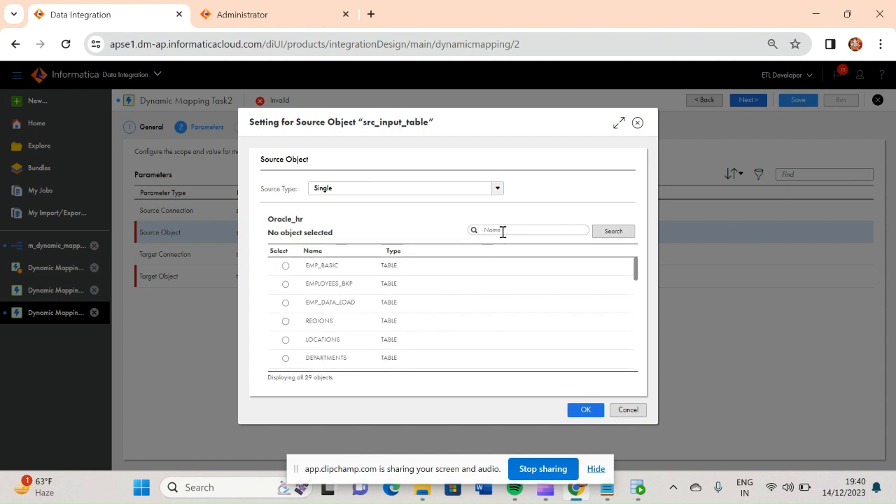
{"action": "type", "text": "e"}
{"action": "left_click", "coordinate": [613, 231]}
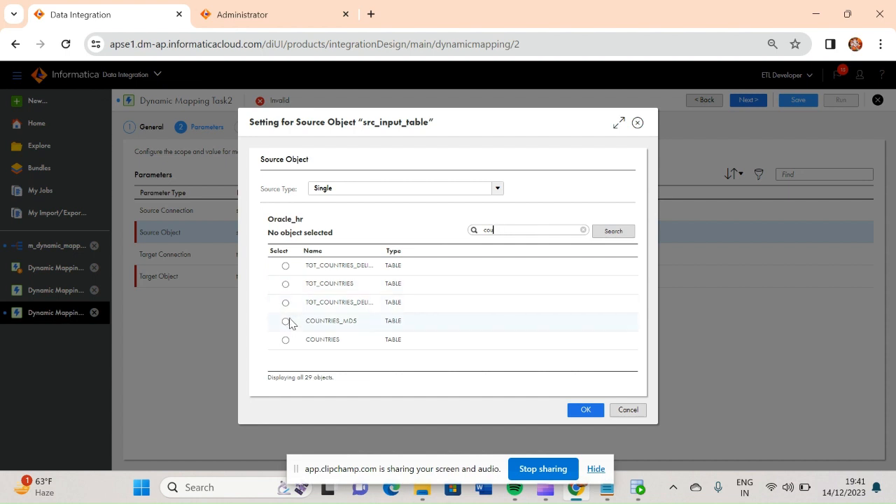
{"action": "left_click", "coordinate": [286, 340]}
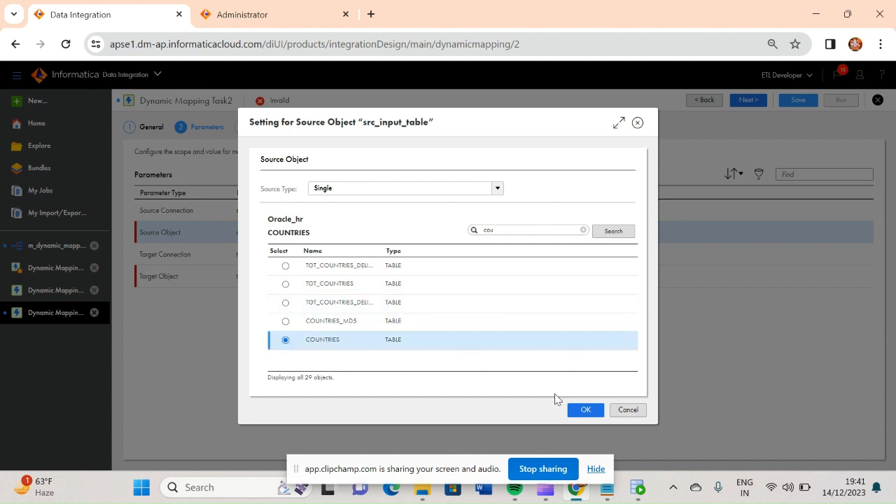
{"action": "left_click", "coordinate": [582, 410]}
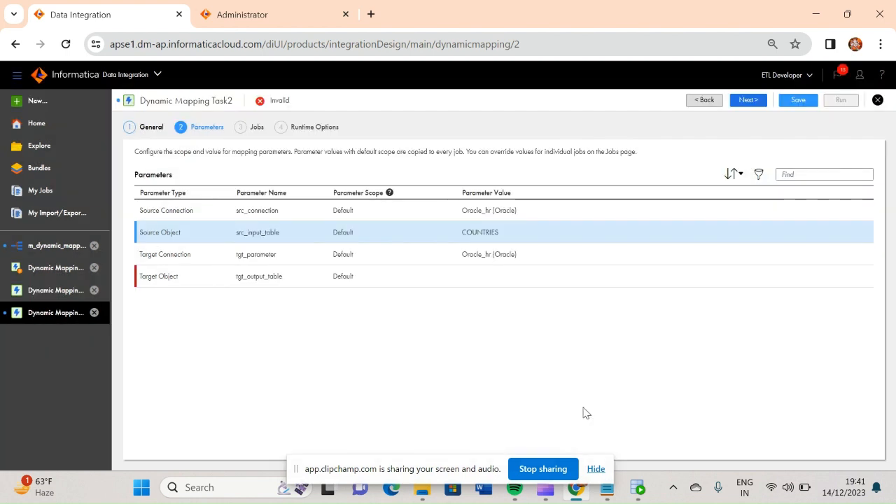
Search the target objects for "cou" and set tgt_output_table to the COUNTRIES_MD5 table.
{"action": "left_click", "coordinate": [483, 278]}
{"action": "left_click", "coordinate": [751, 281]}
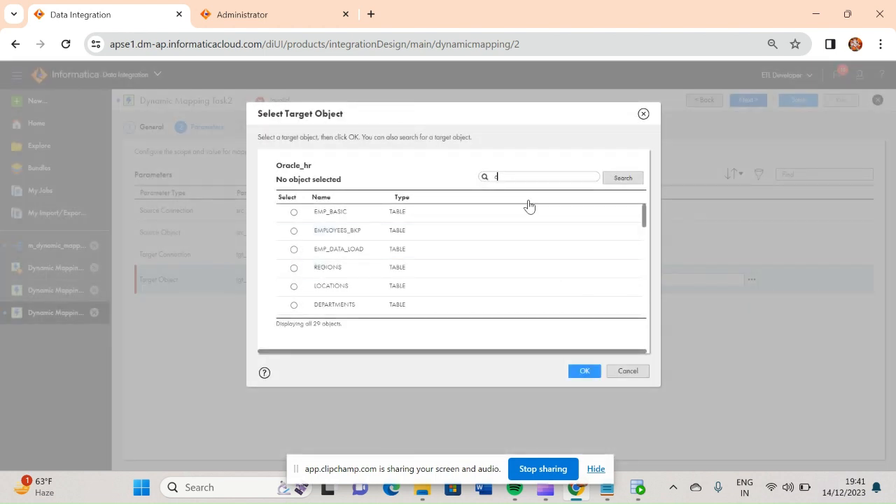
{"action": "left_click", "coordinate": [621, 178]}
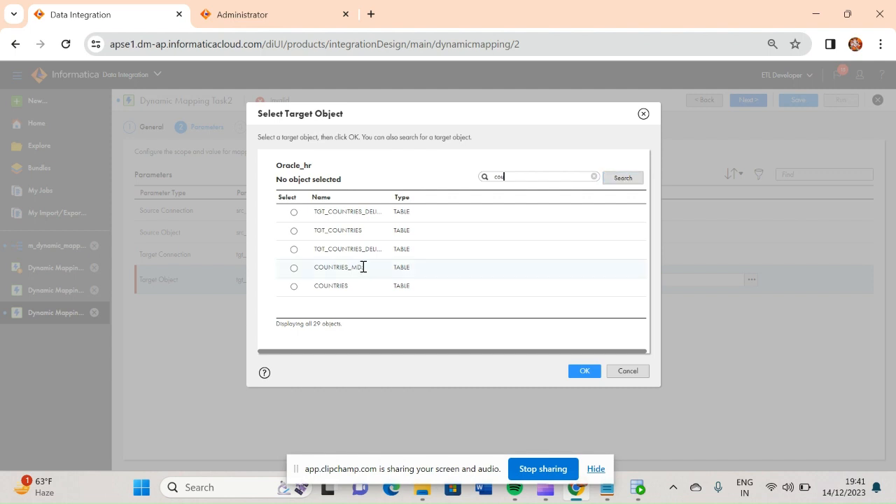
{"action": "left_click", "coordinate": [293, 268]}
{"action": "left_click", "coordinate": [588, 373]}
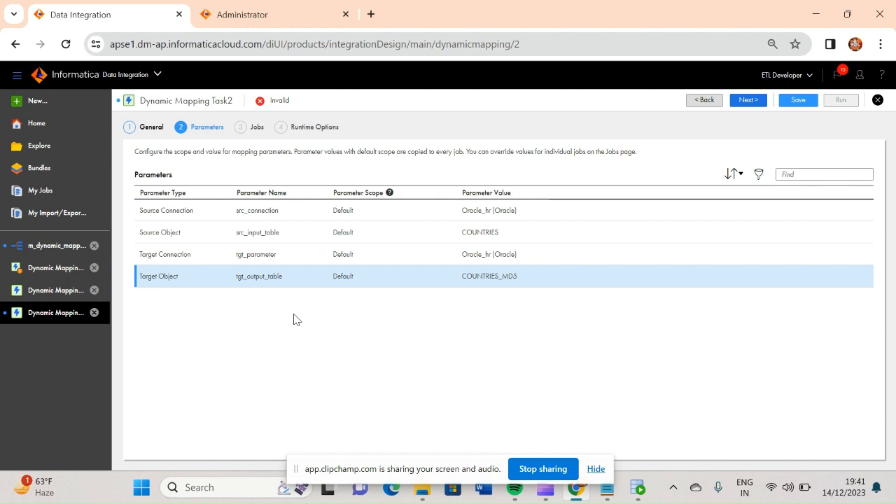
Proceed to the task's job configuration and add two jobs with the default parameter values.
{"action": "left_click", "coordinate": [747, 102]}
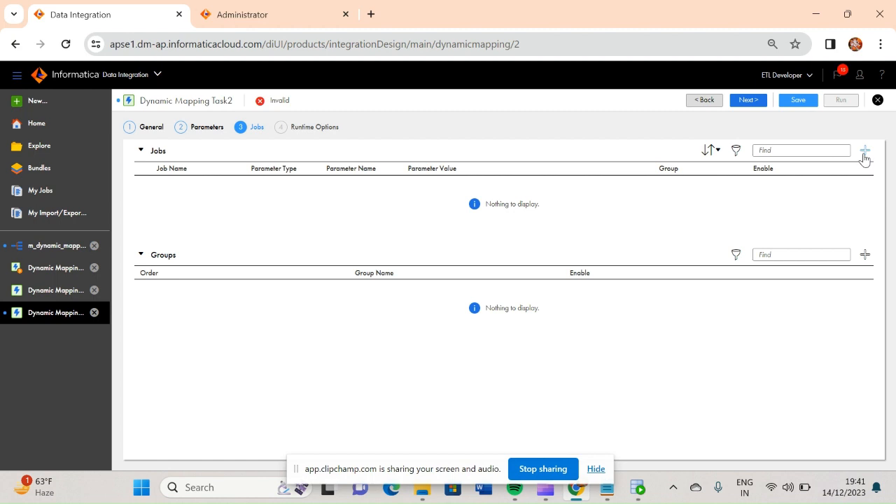
{"action": "left_click", "coordinate": [864, 150]}
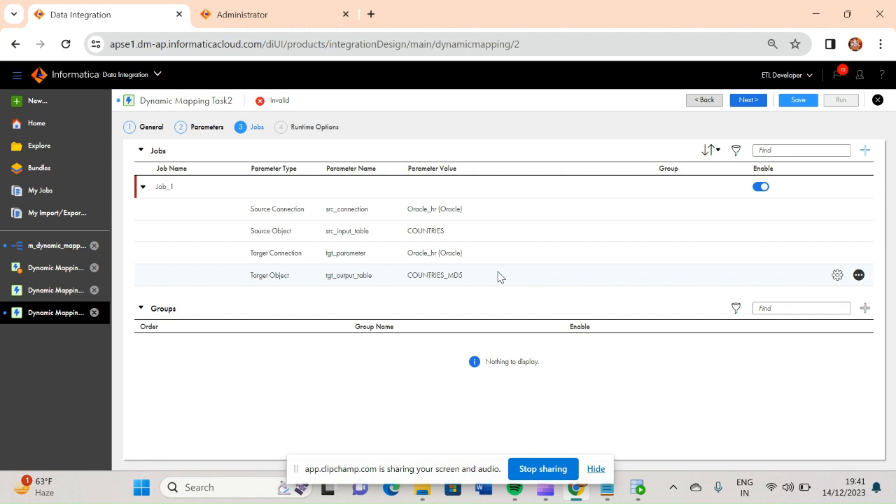
{"action": "left_click", "coordinate": [865, 151]}
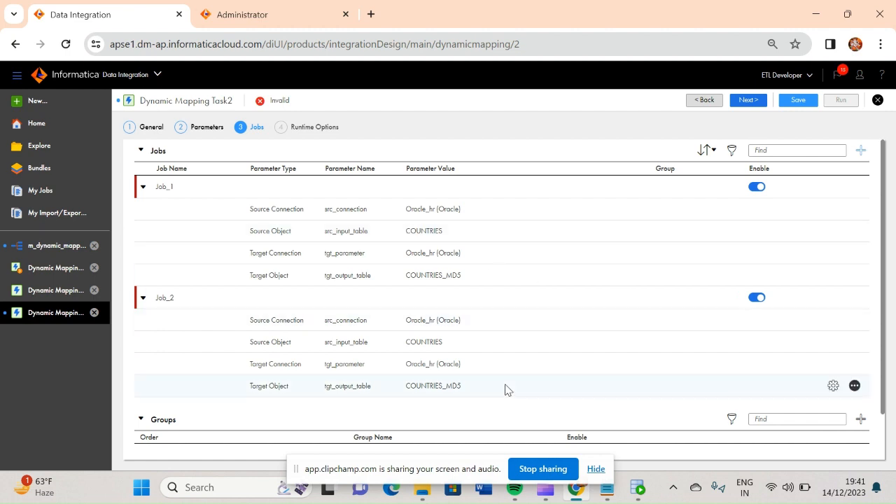
Override the second job's source object with the EMPLOYEES table, found by searching for "emp".
{"action": "left_click", "coordinate": [470, 342]}
{"action": "left_click", "coordinate": [630, 345]}
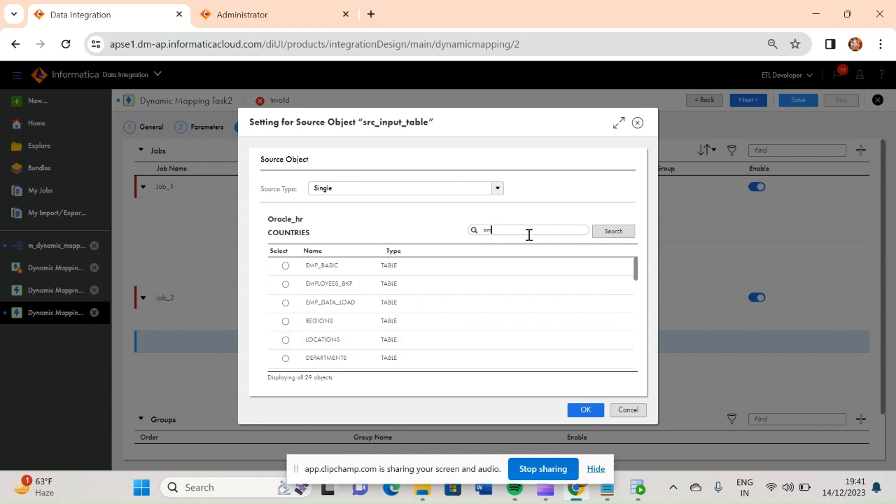
{"action": "left_click", "coordinate": [619, 233]}
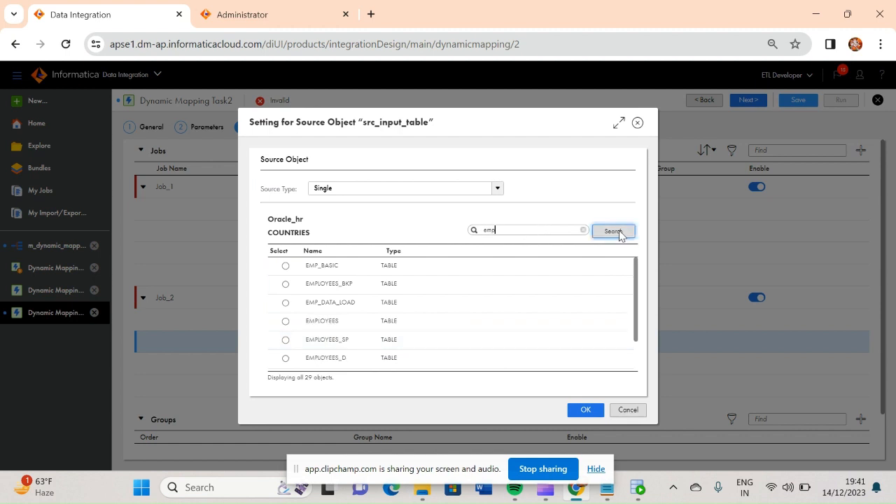
{"action": "left_click", "coordinate": [285, 321]}
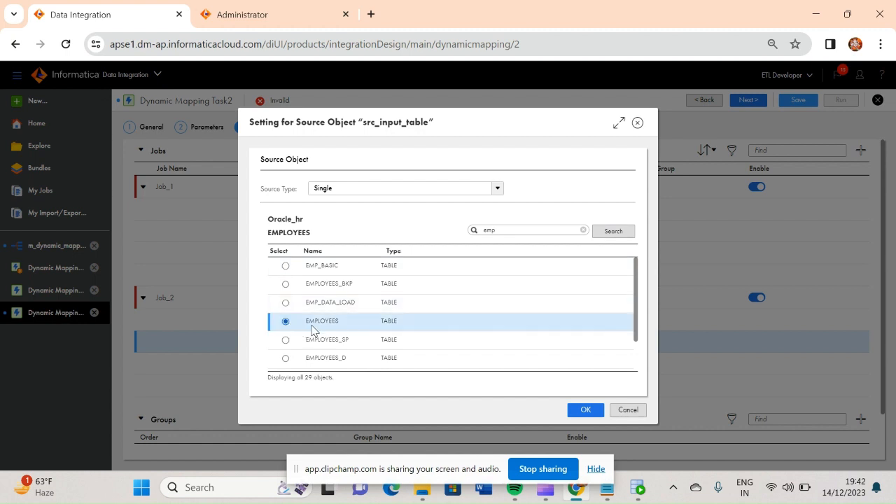
{"action": "left_click", "coordinate": [585, 410]}
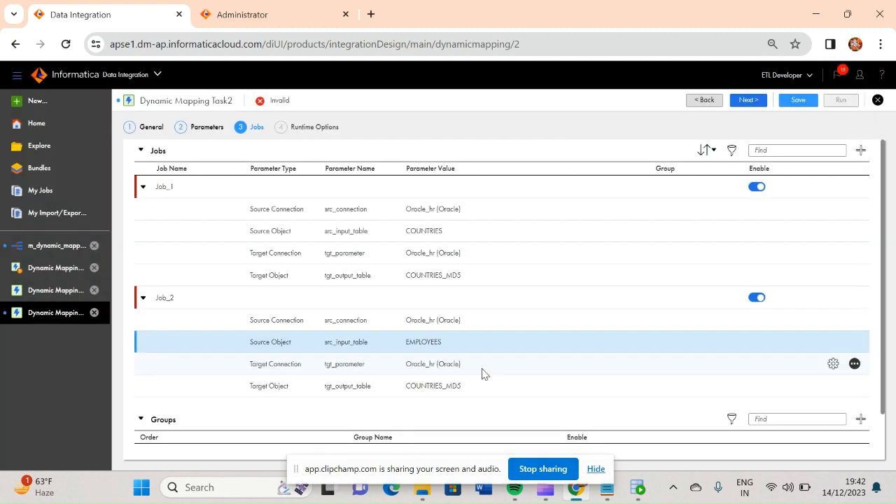
Override the second job's target object with the EMPLOYEES_D table, found by searching for "emp".
{"action": "left_click", "coordinate": [455, 385]}
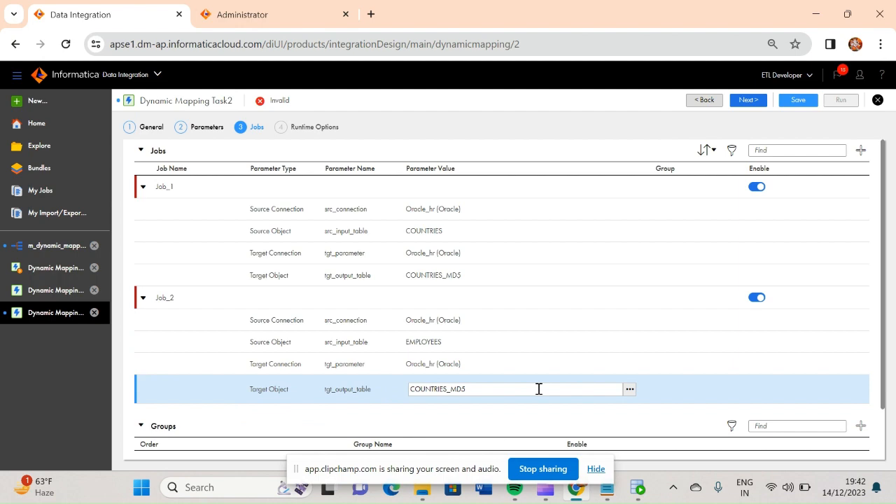
{"action": "left_click", "coordinate": [628, 393]}
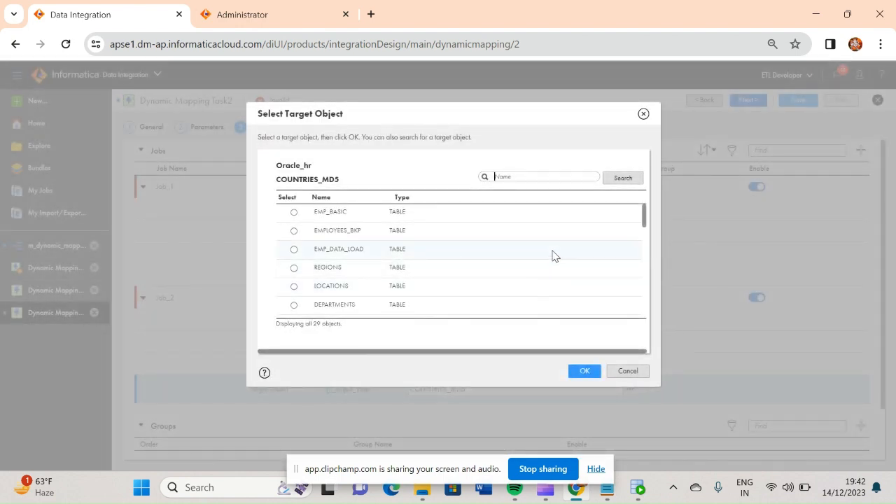
{"action": "type", "text": "emp"}
{"action": "left_click", "coordinate": [623, 178]}
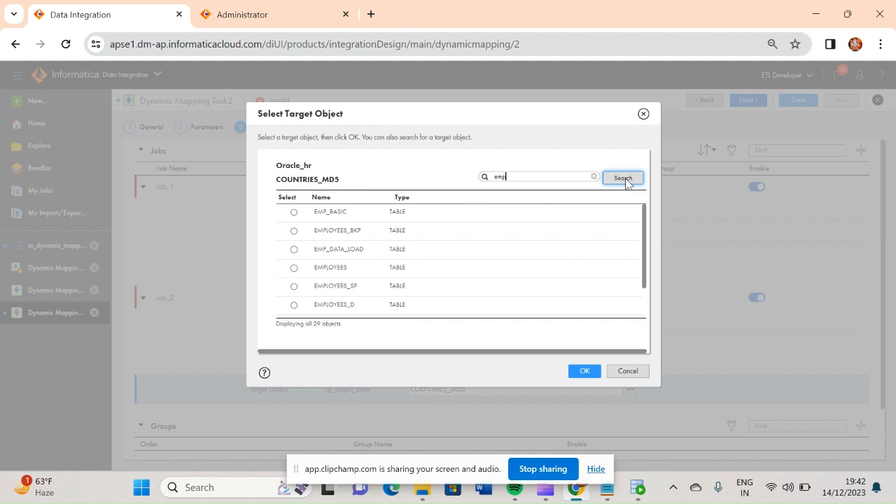
{"action": "left_click", "coordinate": [294, 306]}
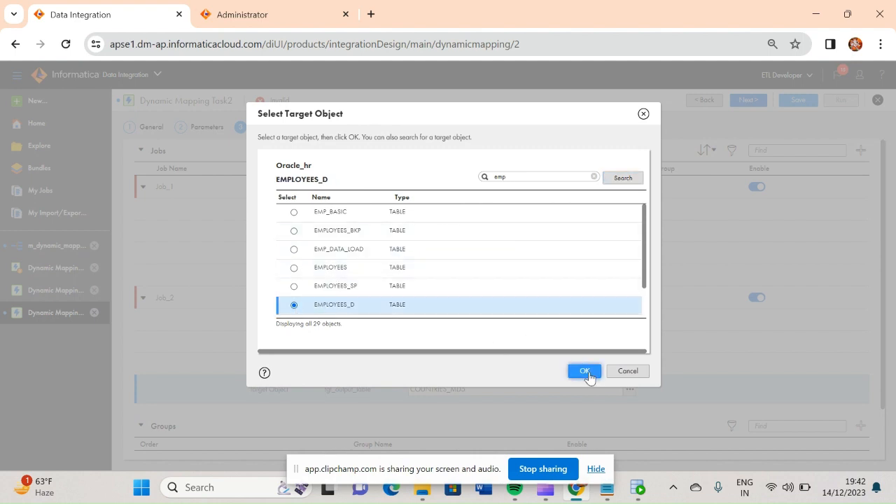
{"action": "left_click", "coordinate": [587, 372]}
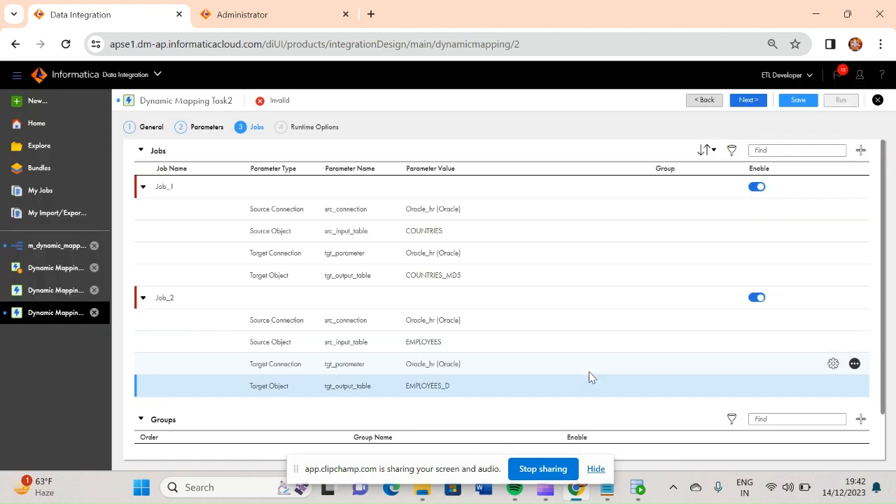
Add one job group to the task, keeping its default name.
{"action": "scroll", "coordinate": [883, 315], "scroll_direction": "down", "scroll_amount": 2}
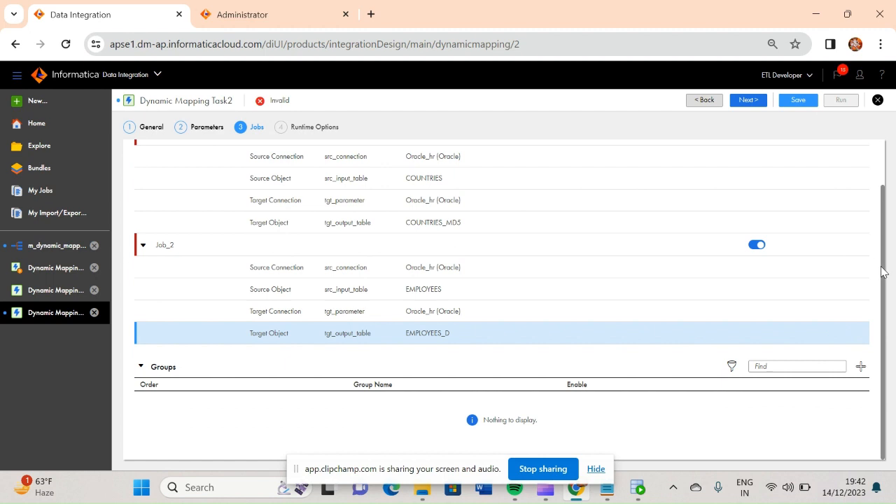
{"action": "scroll", "coordinate": [883, 271], "scroll_direction": "up", "scroll_amount": 2}
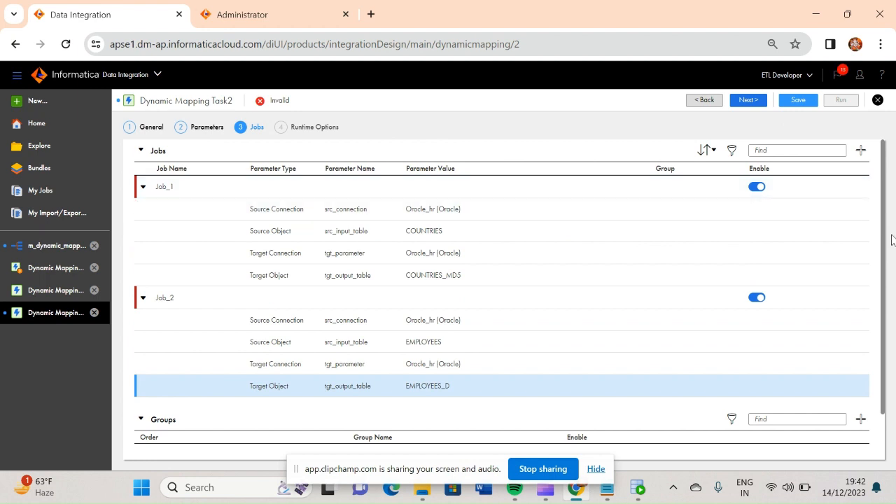
{"action": "scroll", "coordinate": [891, 357], "scroll_direction": "down", "scroll_amount": 2}
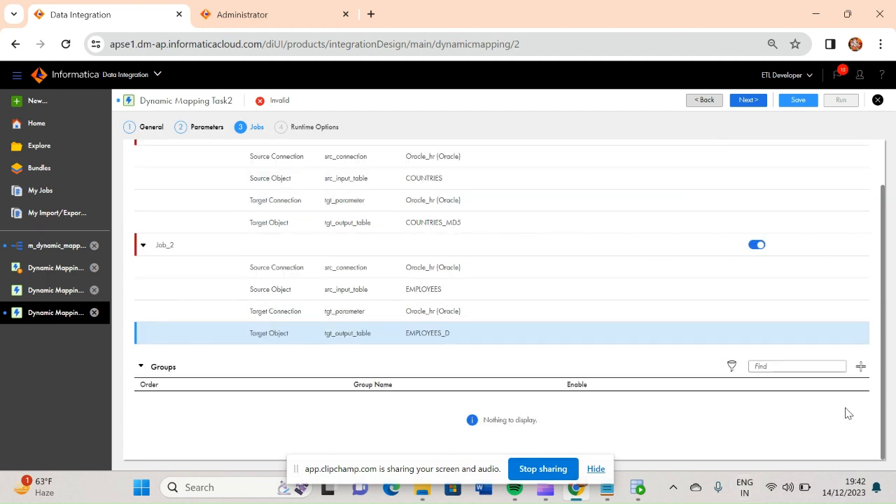
{"action": "left_click", "coordinate": [861, 370]}
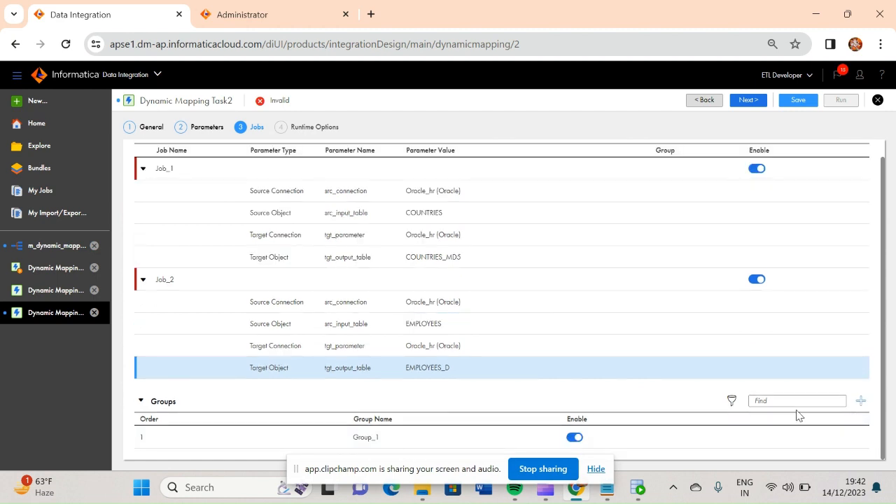
{"action": "left_click", "coordinate": [380, 437]}
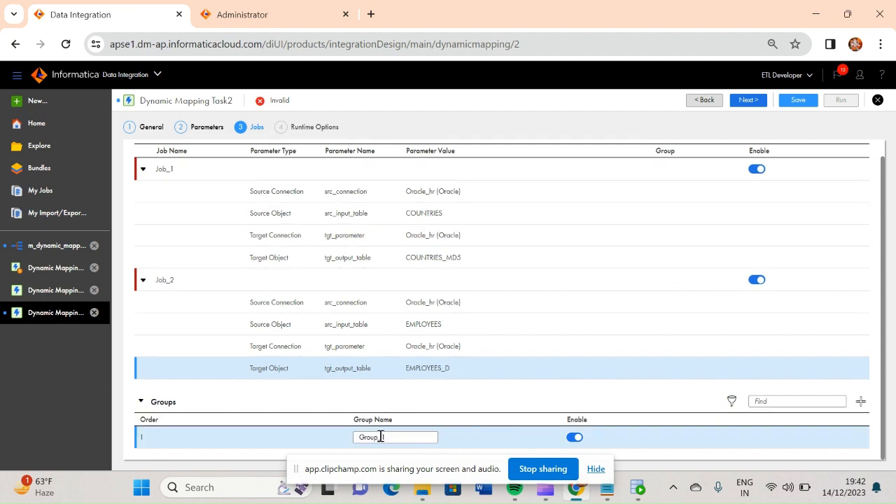
{"action": "left_click", "coordinate": [388, 436]}
{"action": "left_click", "coordinate": [434, 401]}
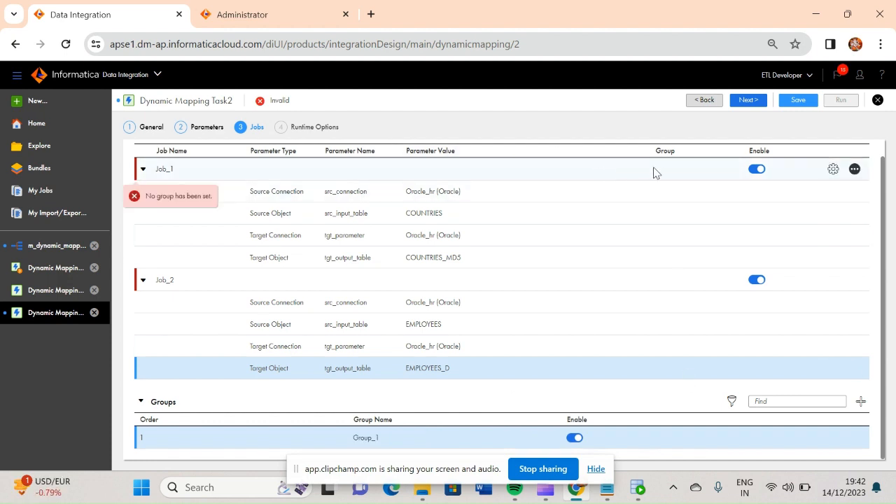
Assign both Job_1 and Job_2 to the group Group_1.
{"action": "left_click", "coordinate": [676, 170]}
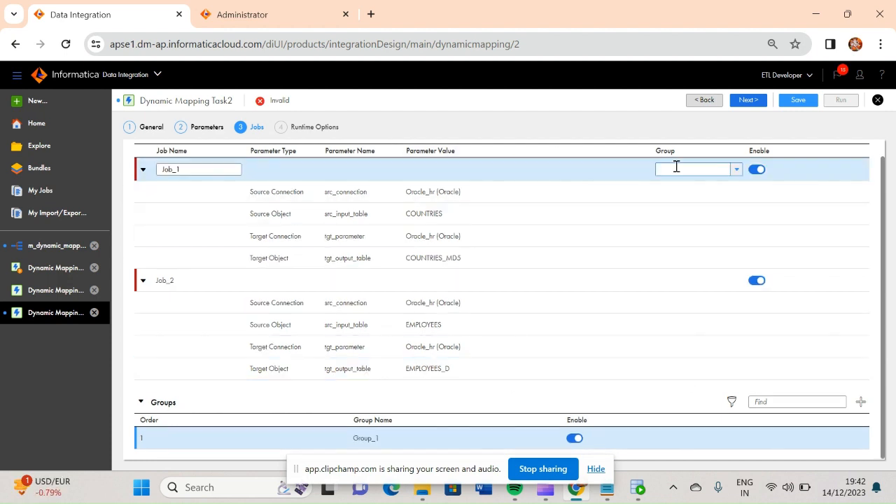
{"action": "left_click", "coordinate": [738, 170]}
{"action": "left_click", "coordinate": [690, 193]}
{"action": "left_click", "coordinate": [691, 289]}
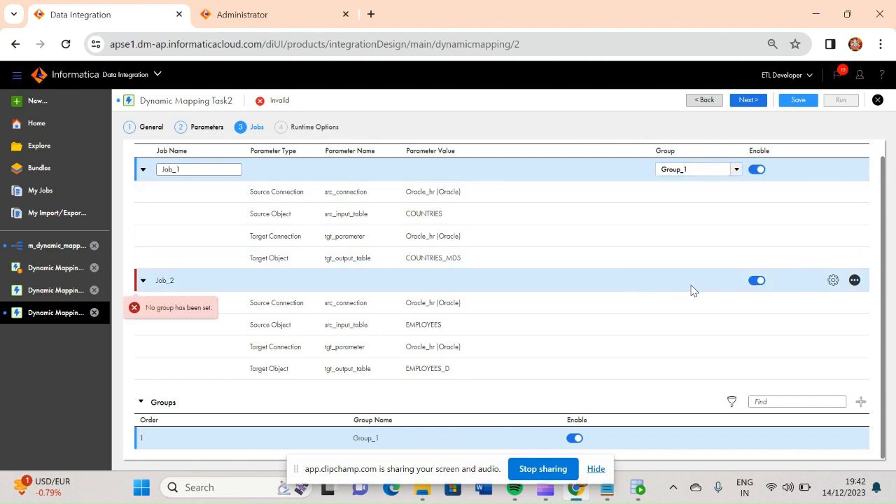
{"action": "left_click", "coordinate": [687, 286]}
{"action": "left_click", "coordinate": [737, 283]}
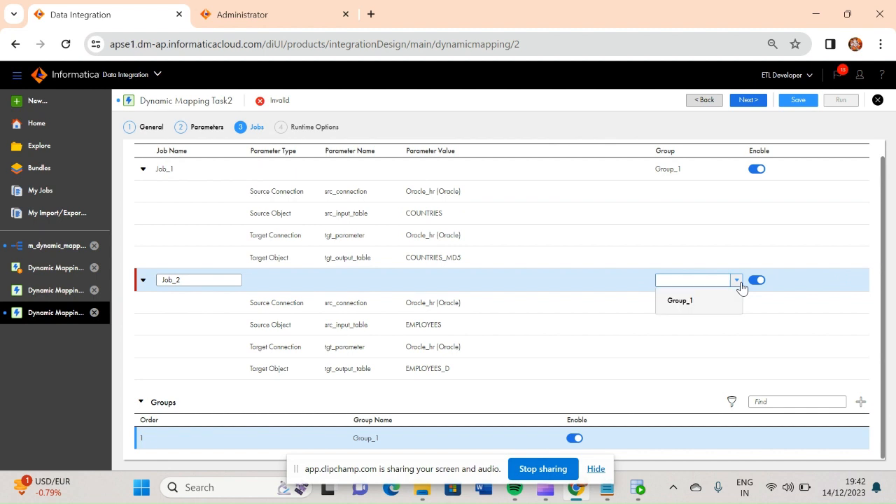
{"action": "left_click", "coordinate": [701, 301]}
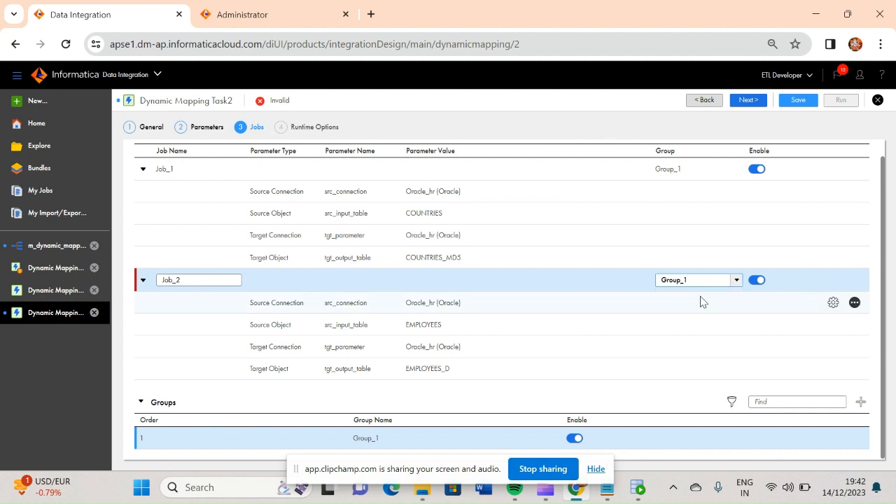
{"action": "left_click", "coordinate": [679, 399]}
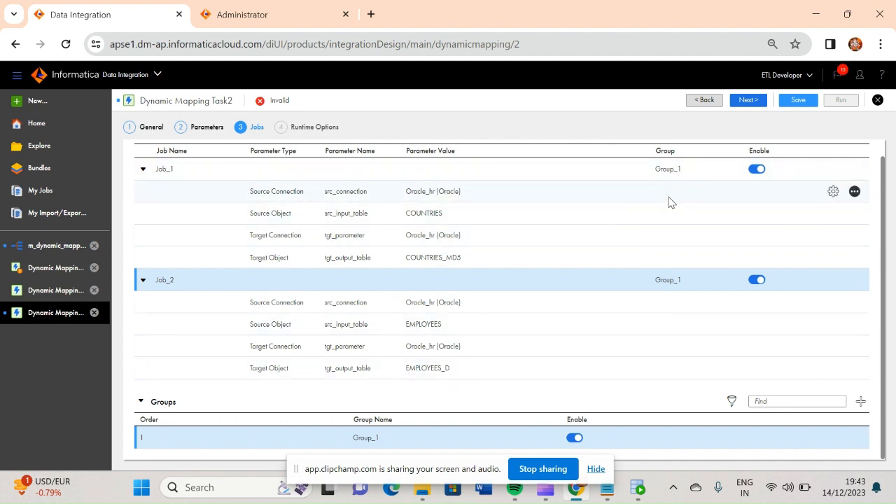
Proceed to the task's runtime options, keep the default schedule and notification settings, then save and run the task.
{"action": "left_click", "coordinate": [749, 101]}
{"action": "left_click", "coordinate": [797, 101]}
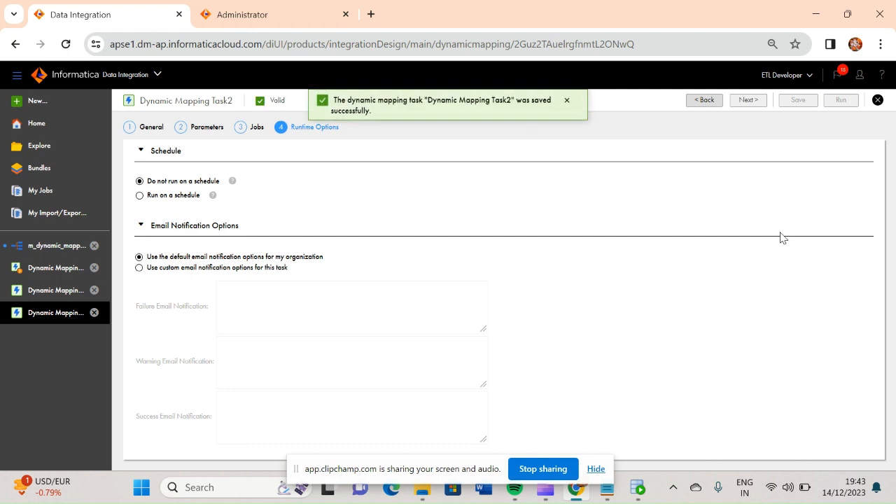
{"action": "left_click", "coordinate": [840, 101]}
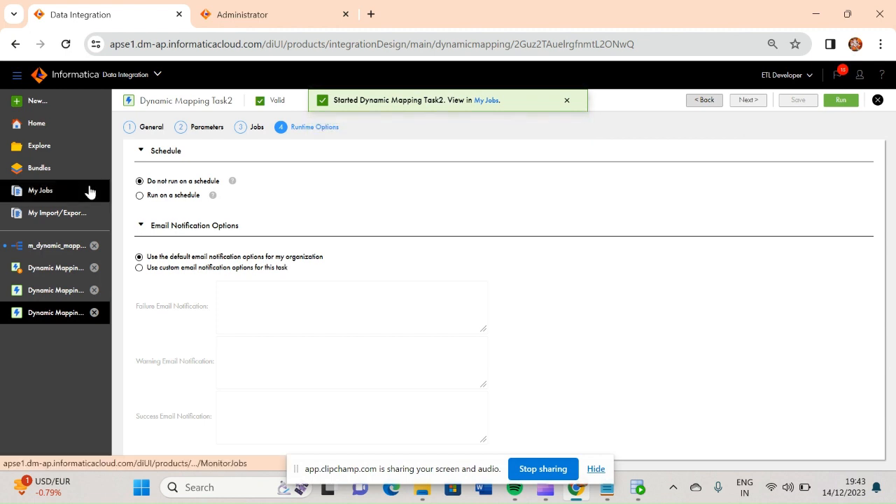
Open the new run of Dynamic Mapping Task2 in the job monitor and refresh it to check the individual job results.
{"action": "left_click", "coordinate": [42, 194]}
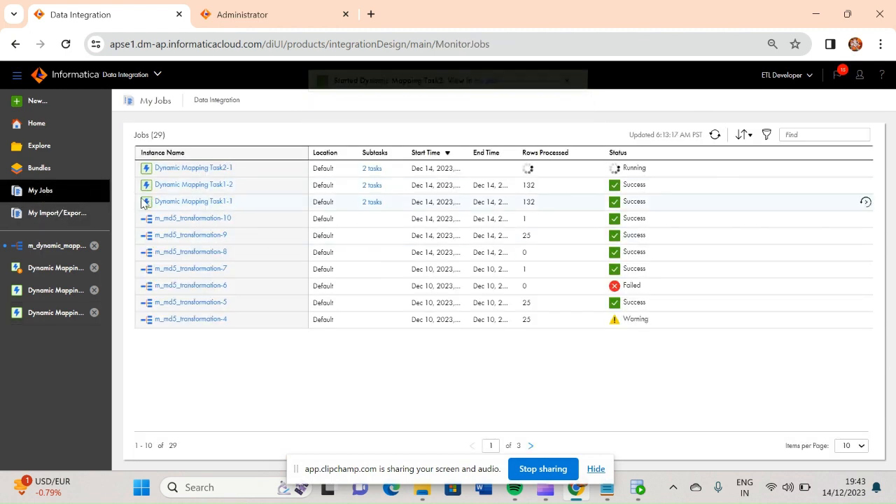
{"action": "left_click", "coordinate": [196, 170]}
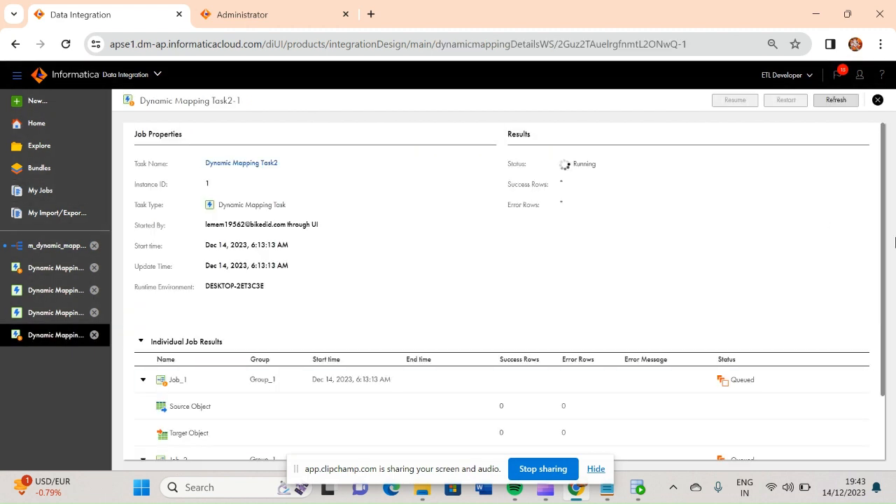
{"action": "left_click_drag", "start_coordinate": [886, 259], "coordinate": [889, 342]}
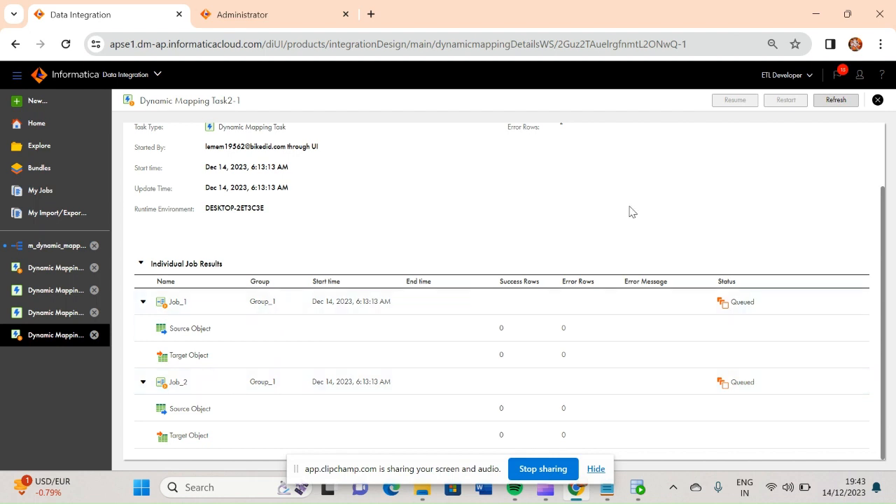
{"action": "left_click", "coordinate": [832, 104]}
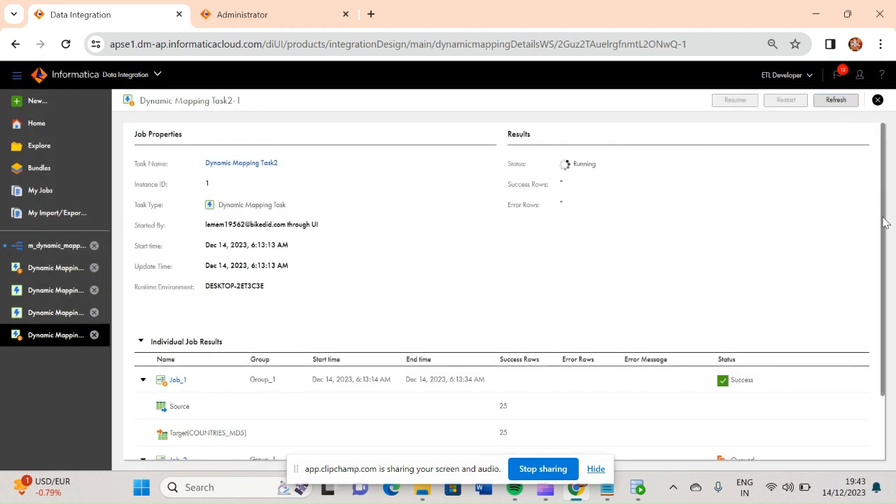
{"action": "scroll", "coordinate": [884, 223], "scroll_direction": "down", "scroll_amount": 2}
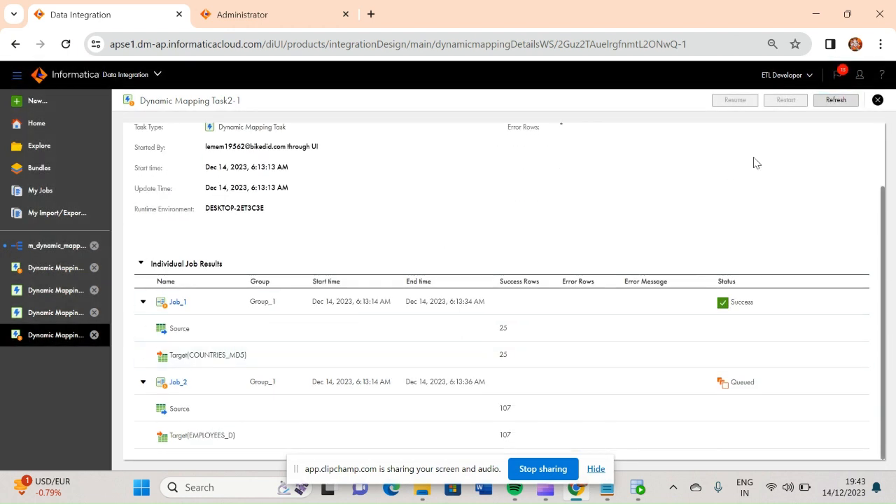
{"action": "left_click", "coordinate": [837, 100]}
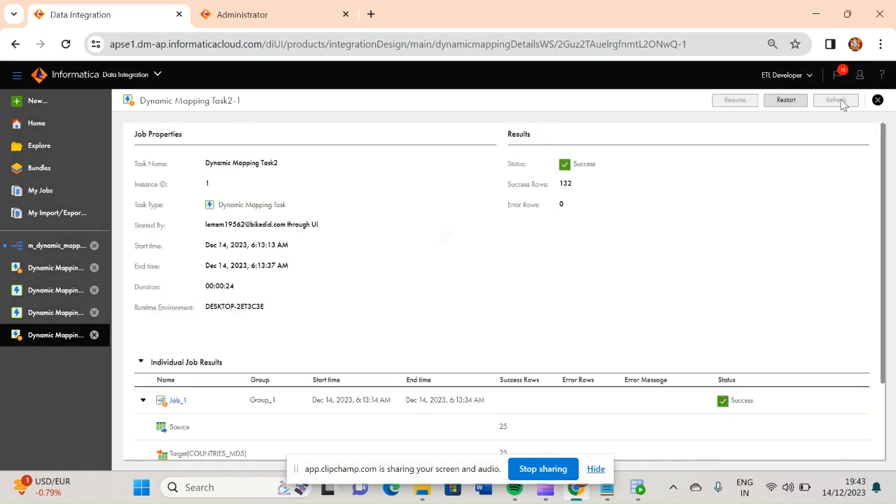
{"action": "scroll", "coordinate": [884, 238], "scroll_direction": "down", "scroll_amount": 2}
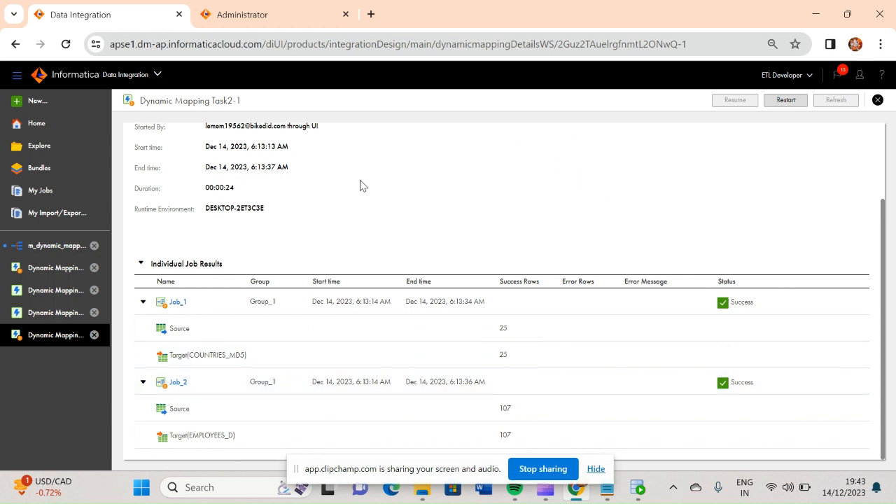
{"action": "scroll", "coordinate": [883, 322], "scroll_direction": "up", "scroll_amount": 2}
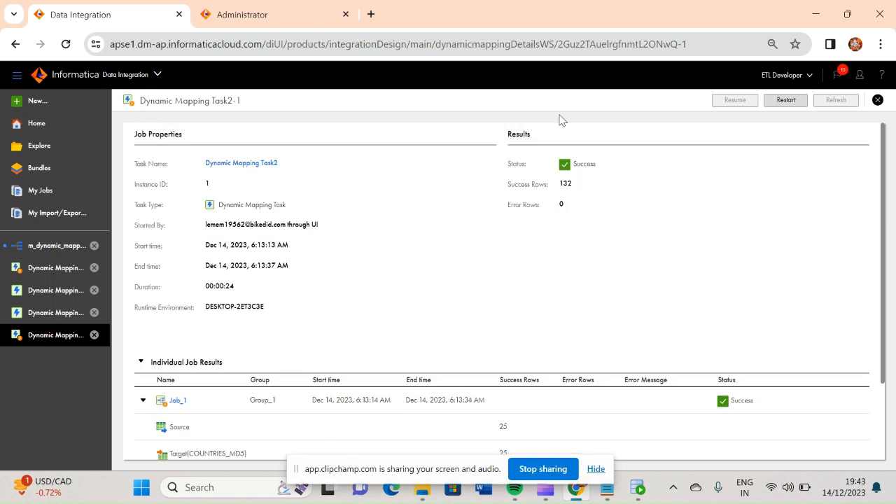
Reopen Dynamic Mapping Task2 for editing from its run details and add a second job group with the default name.
{"action": "left_click", "coordinate": [251, 165]}
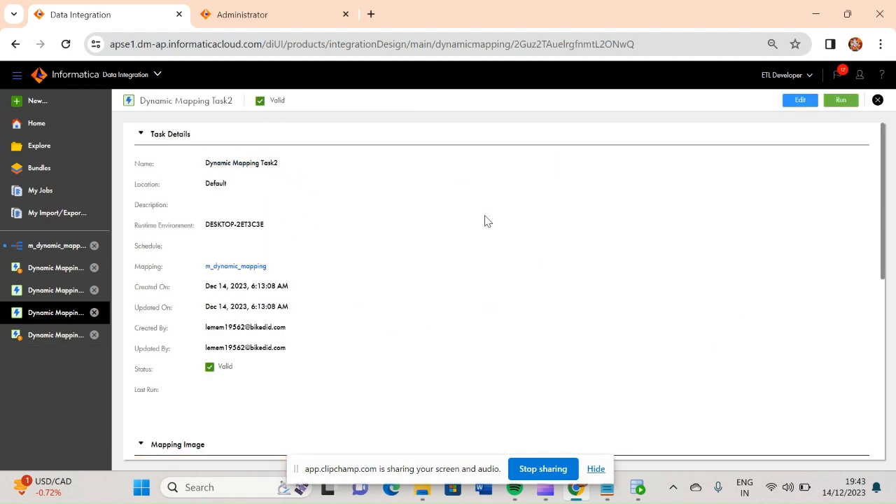
{"action": "left_click", "coordinate": [798, 101]}
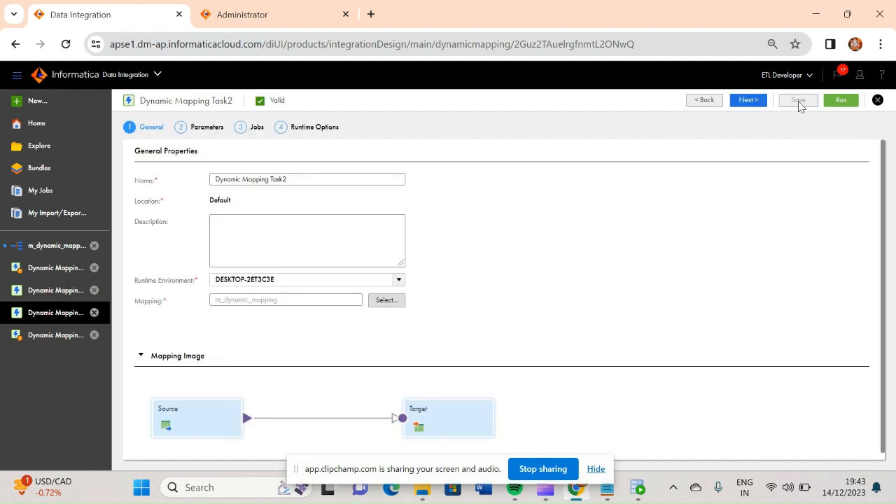
{"action": "left_click", "coordinate": [746, 102]}
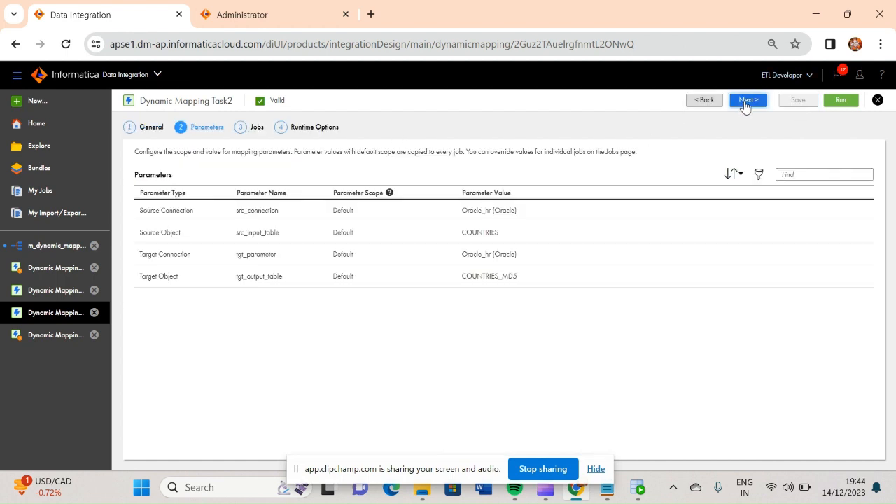
{"action": "left_click", "coordinate": [746, 103]}
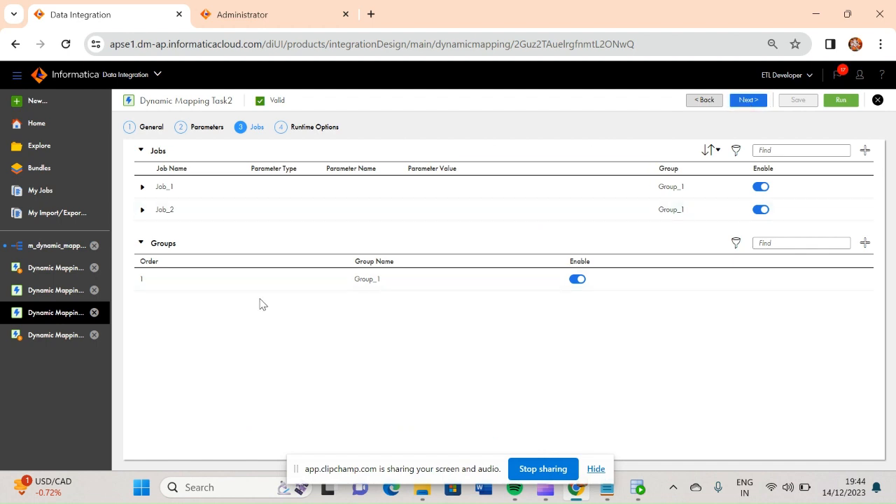
{"action": "left_click", "coordinate": [864, 245]}
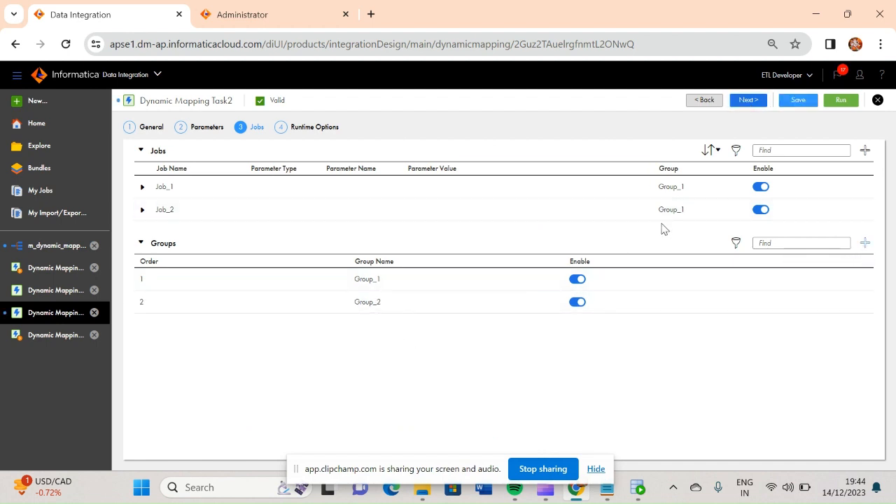
Reassign Job_2 to the group Group_2.
{"action": "left_click", "coordinate": [675, 207]}
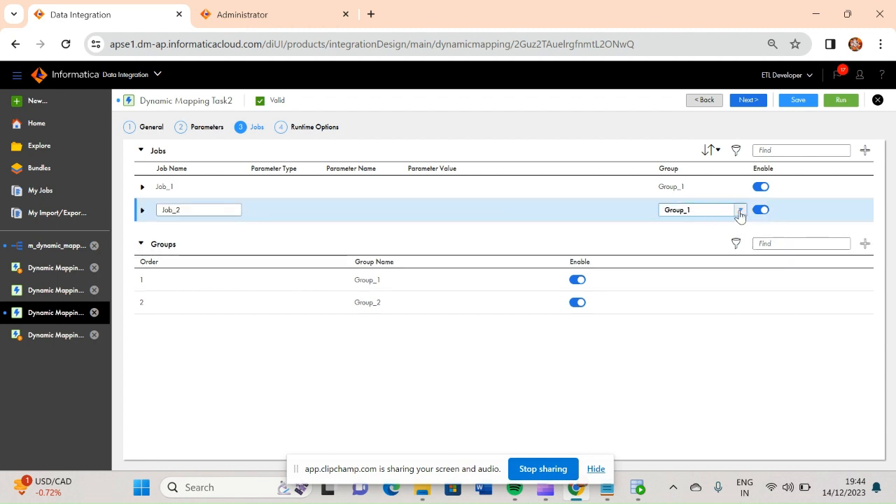
{"action": "left_click", "coordinate": [740, 212]}
{"action": "left_click", "coordinate": [690, 246]}
{"action": "left_click", "coordinate": [662, 349]}
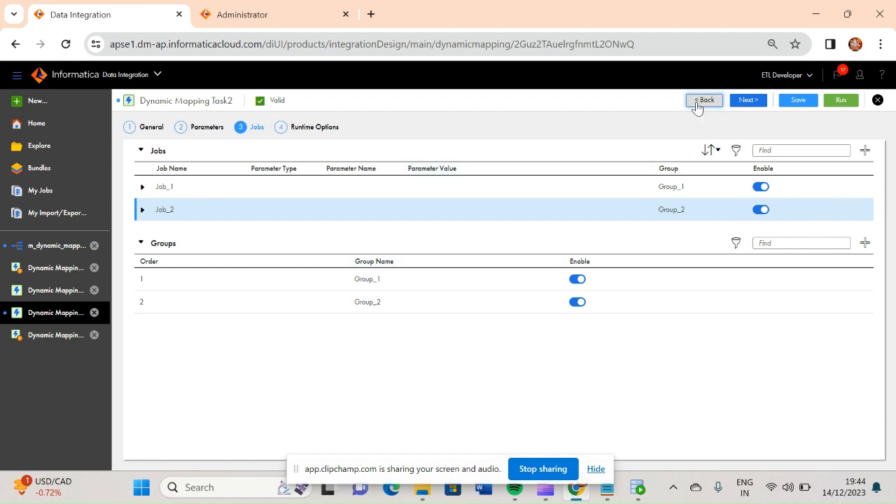
Go on to the runtime options, save the task with its two groups and run it again.
{"action": "left_click", "coordinate": [748, 101]}
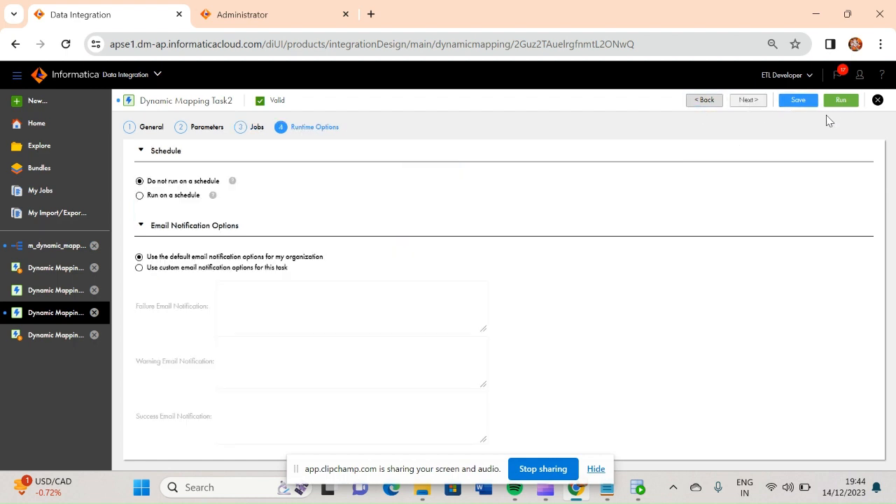
{"action": "left_click", "coordinate": [798, 102]}
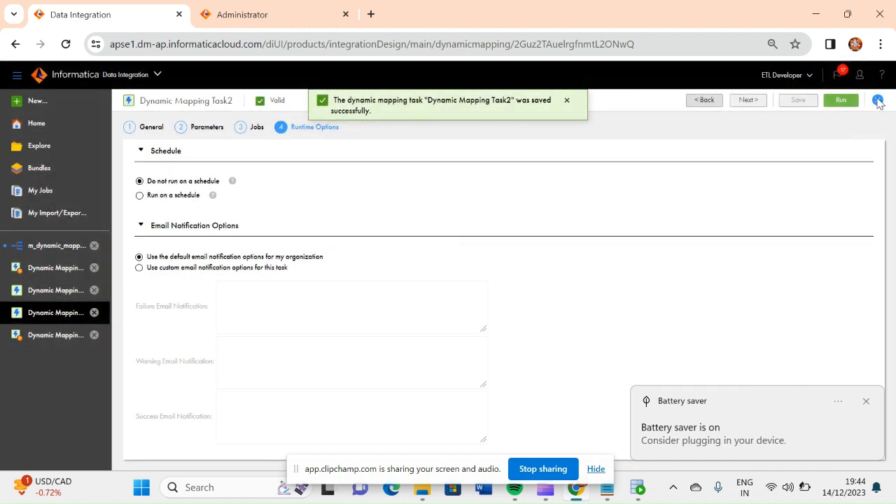
{"action": "left_click", "coordinate": [842, 101]}
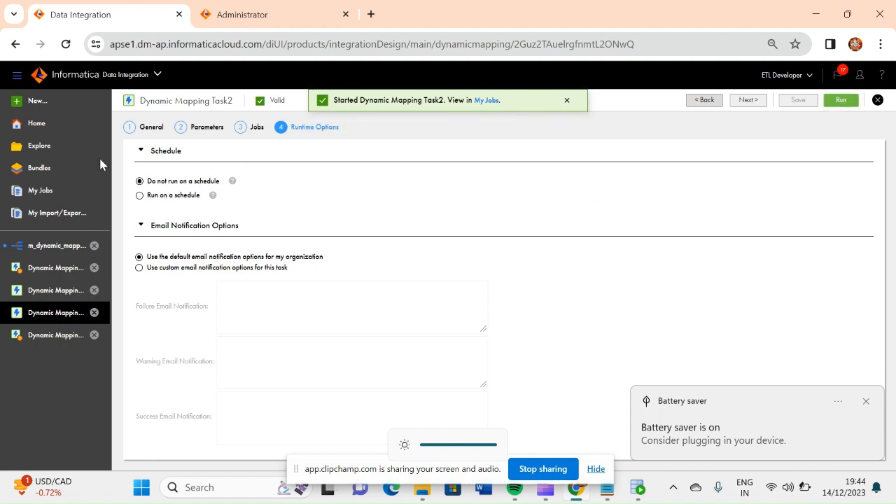
Open the newest run of Dynamic Mapping Task2 in the job monitor and bring its individual job results into view.
{"action": "left_click", "coordinate": [40, 193]}
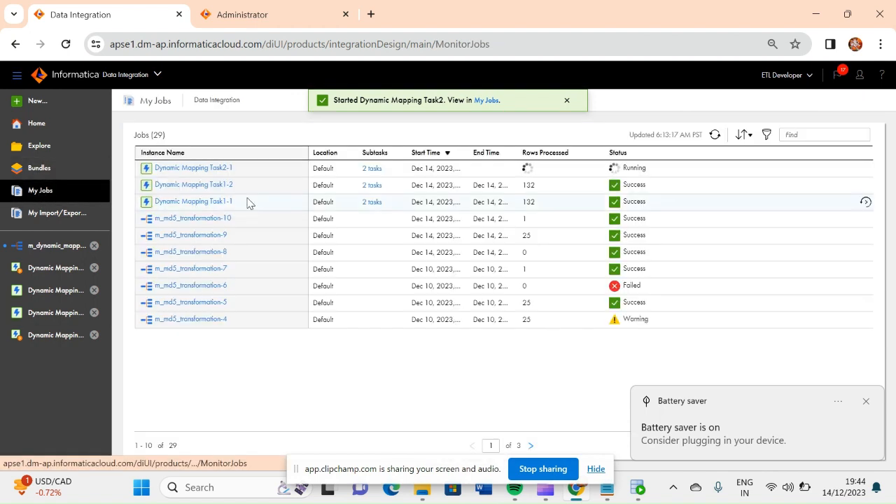
{"action": "left_click", "coordinate": [200, 171]}
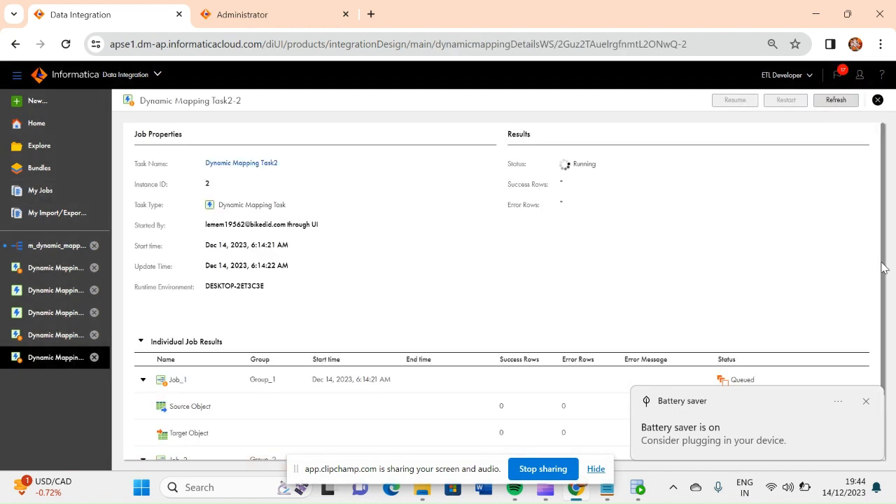
{"action": "scroll", "coordinate": [881, 260], "scroll_direction": "down", "scroll_amount": 1}
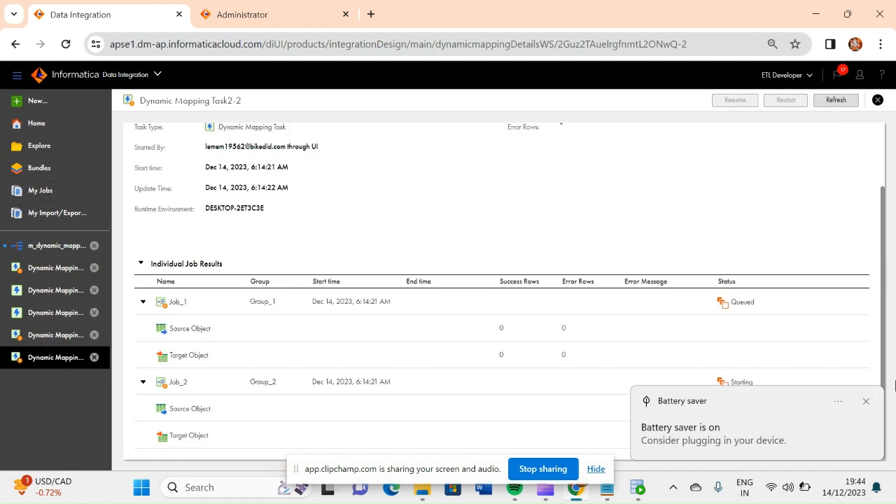
{"action": "left_click", "coordinate": [866, 401]}
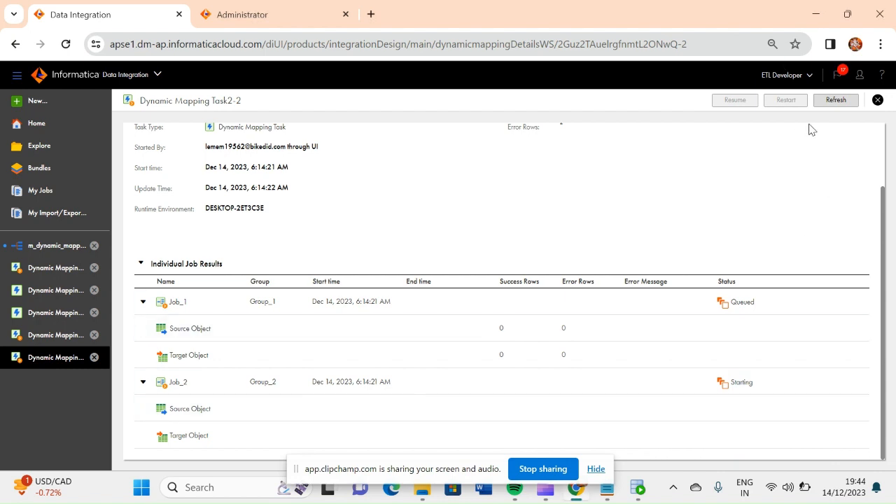
Refresh the run details repeatedly to follow the status of Job_1 and Job_2 until the run finishes.
{"action": "left_click", "coordinate": [839, 102]}
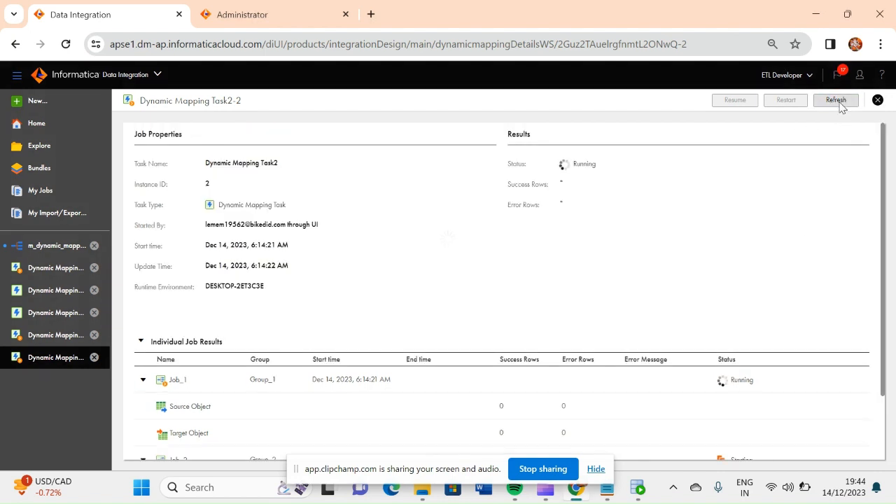
{"action": "scroll", "coordinate": [885, 253], "scroll_direction": "down", "scroll_amount": 2}
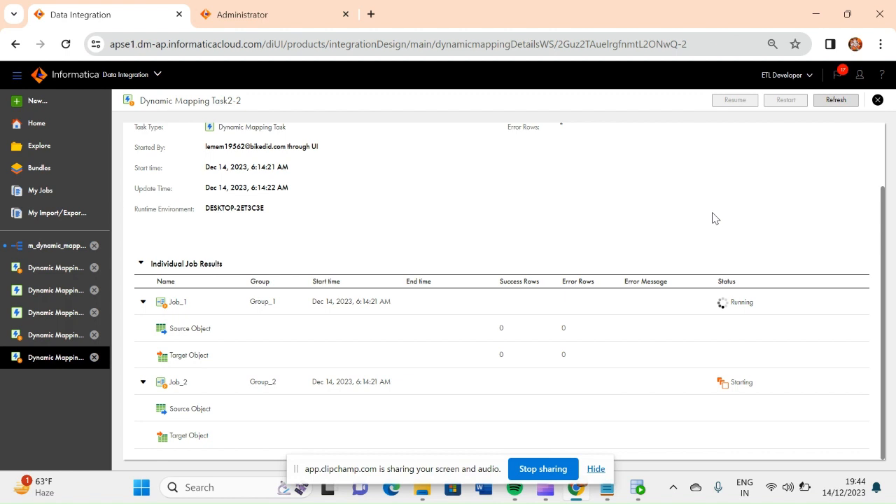
{"action": "left_click", "coordinate": [834, 101]}
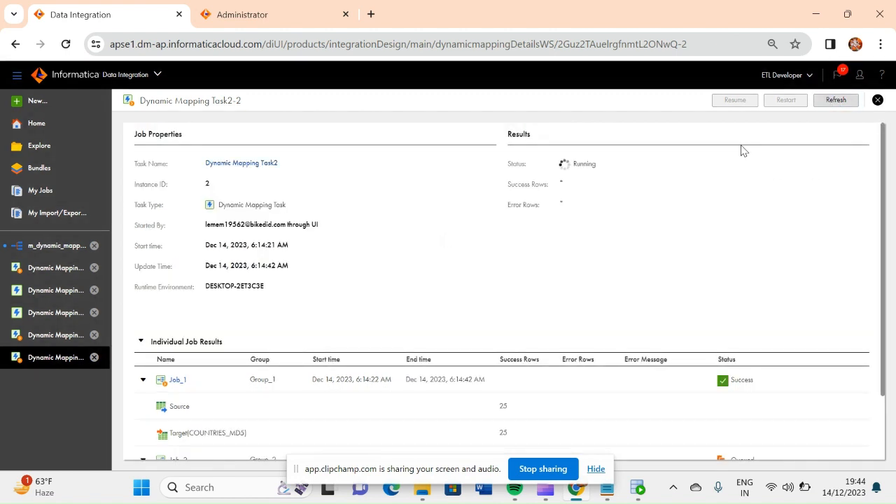
{"action": "left_click_drag", "start_coordinate": [884, 251], "coordinate": [895, 358]}
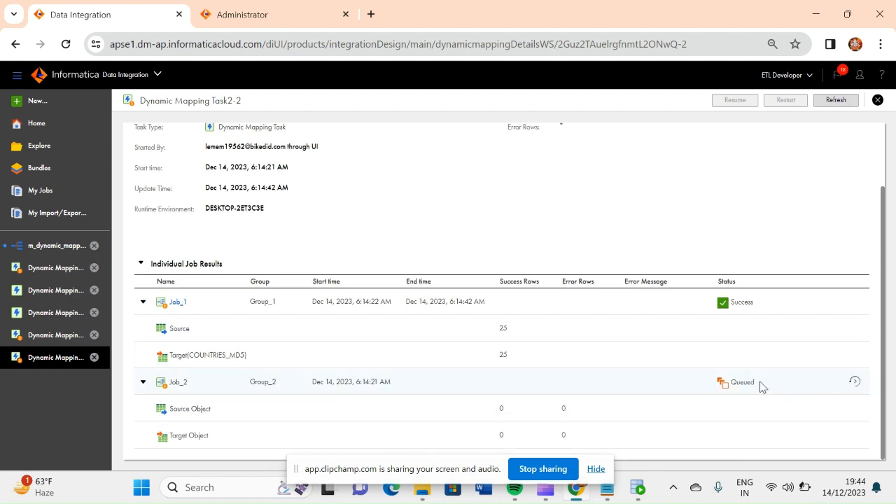
{"action": "left_click", "coordinate": [835, 100]}
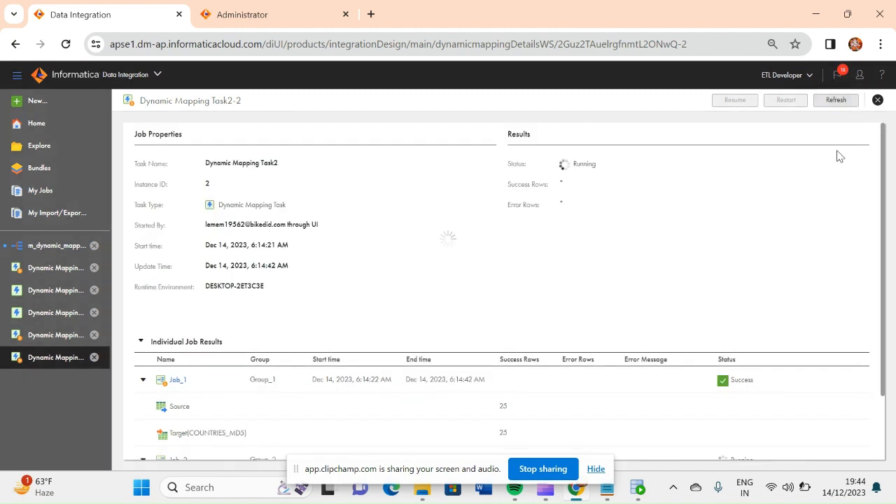
{"action": "left_click_drag", "start_coordinate": [883, 244], "coordinate": [887, 354]}
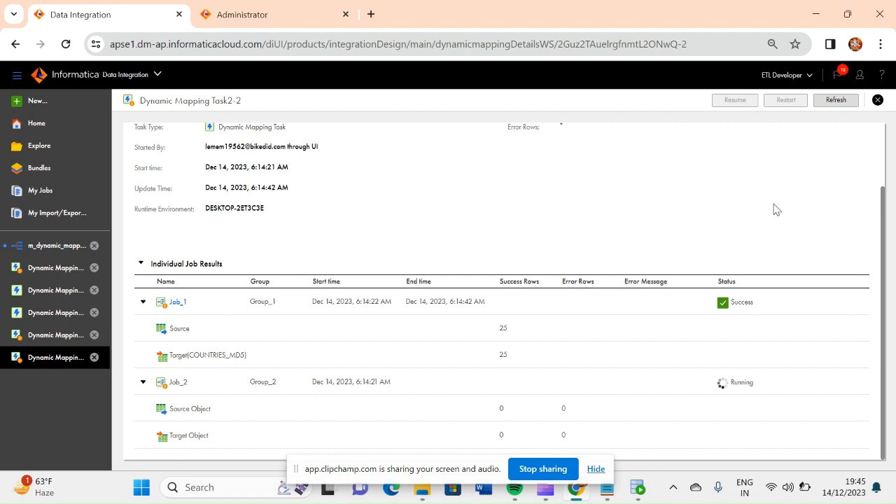
{"action": "left_click", "coordinate": [835, 103]}
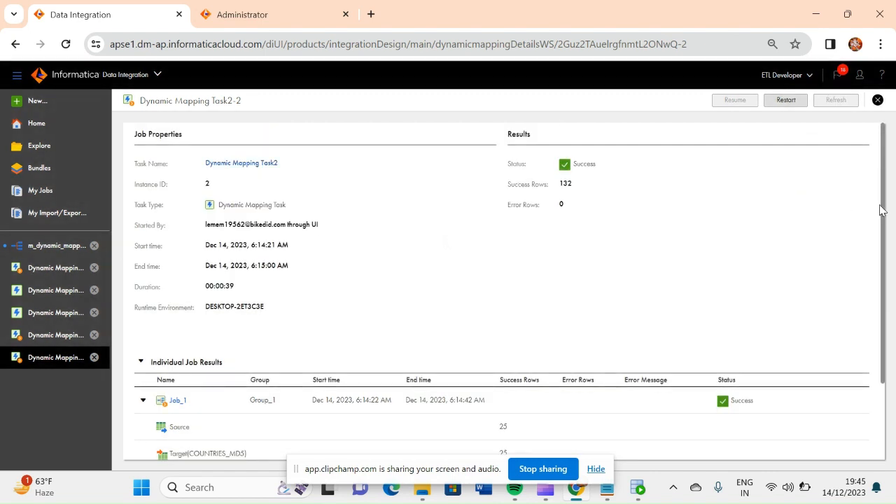
{"action": "left_click_drag", "start_coordinate": [884, 220], "coordinate": [847, 128]}
Reopen Dynamic Mapping Task2 for editing, place Group_2 ahead of Group_1 in the group order and save the task.
{"action": "left_click", "coordinate": [254, 163]}
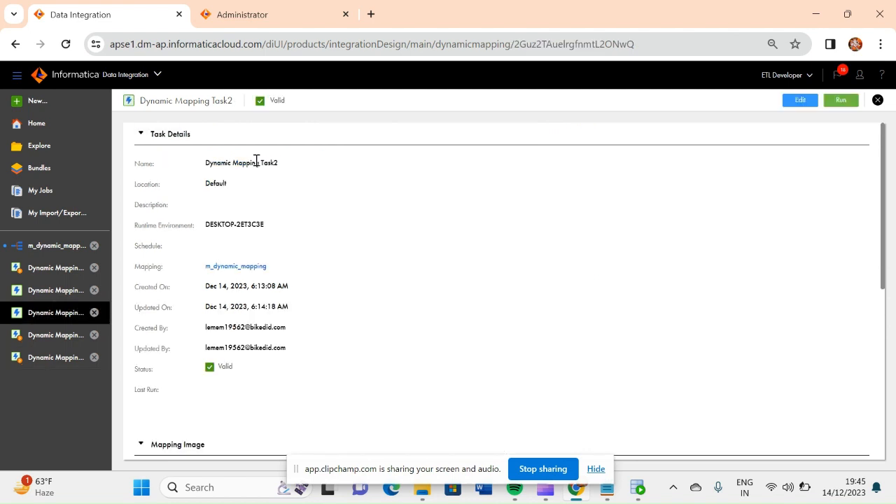
{"action": "left_click", "coordinate": [801, 102]}
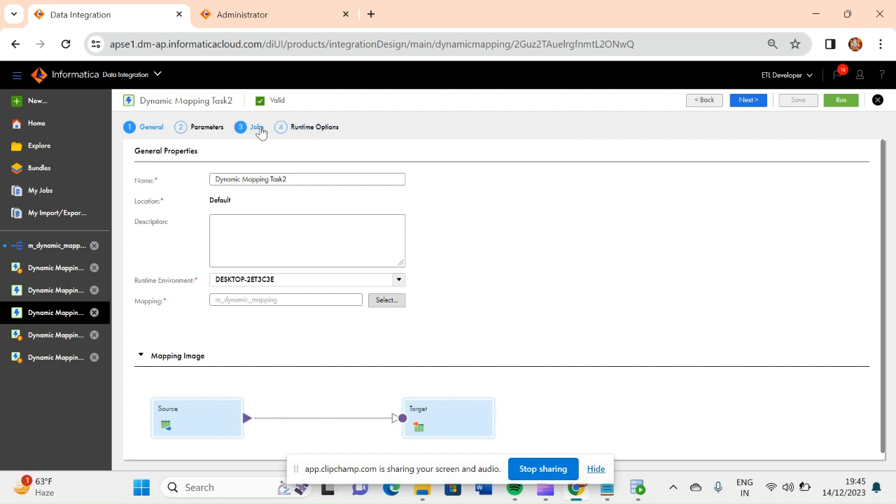
{"action": "left_click", "coordinate": [209, 129]}
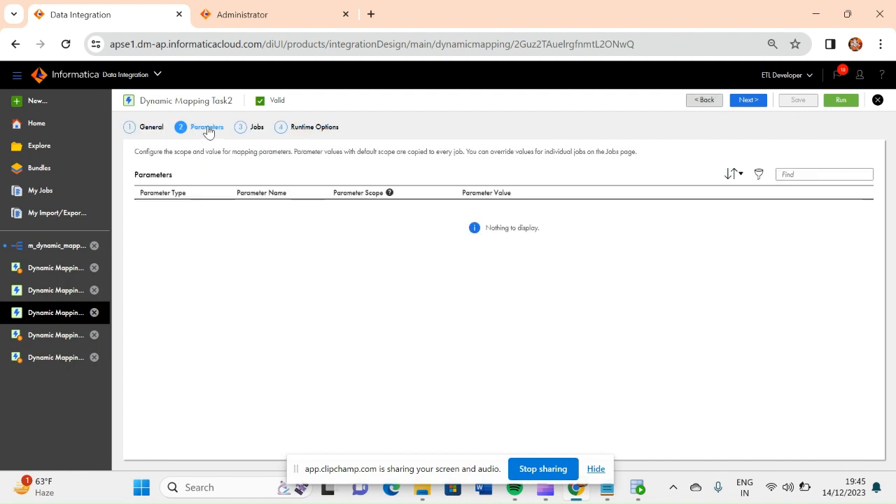
{"action": "left_click", "coordinate": [255, 132]}
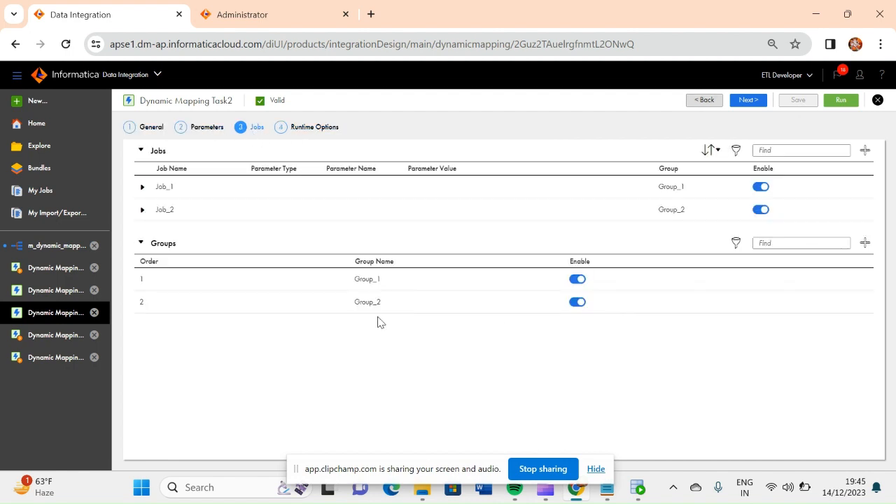
{"action": "left_click", "coordinate": [838, 280]}
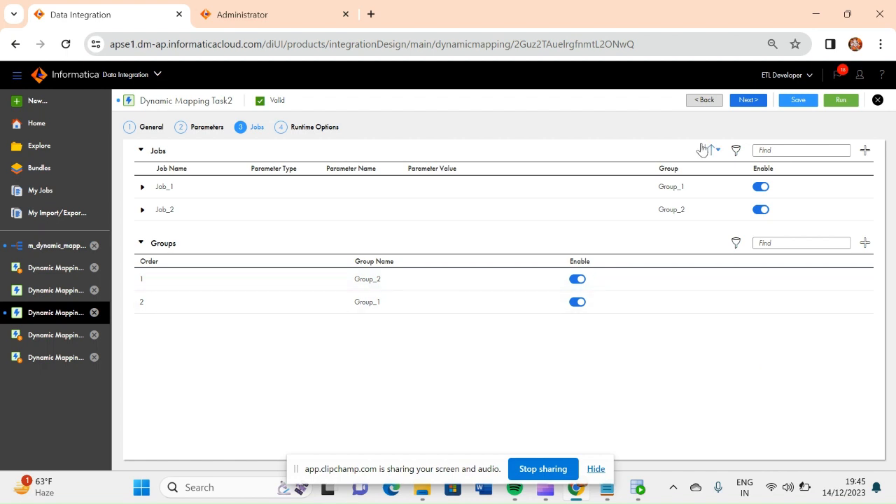
{"action": "left_click", "coordinate": [747, 100]}
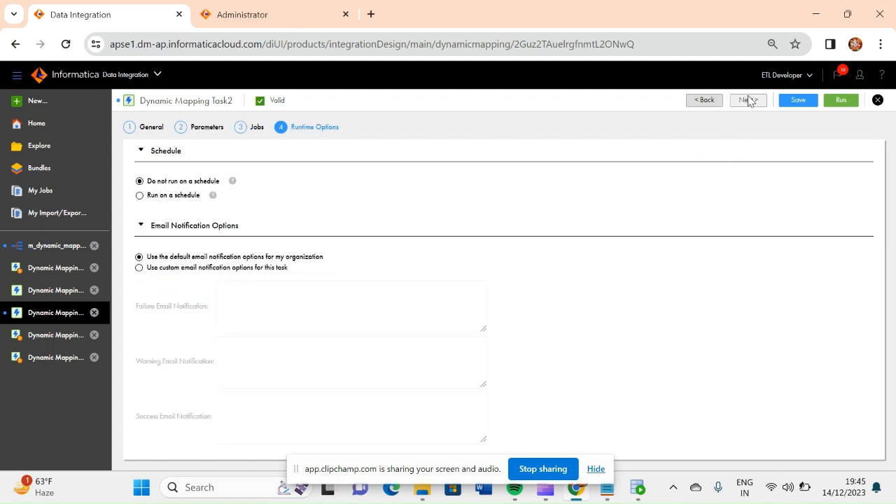
{"action": "left_click", "coordinate": [797, 101]}
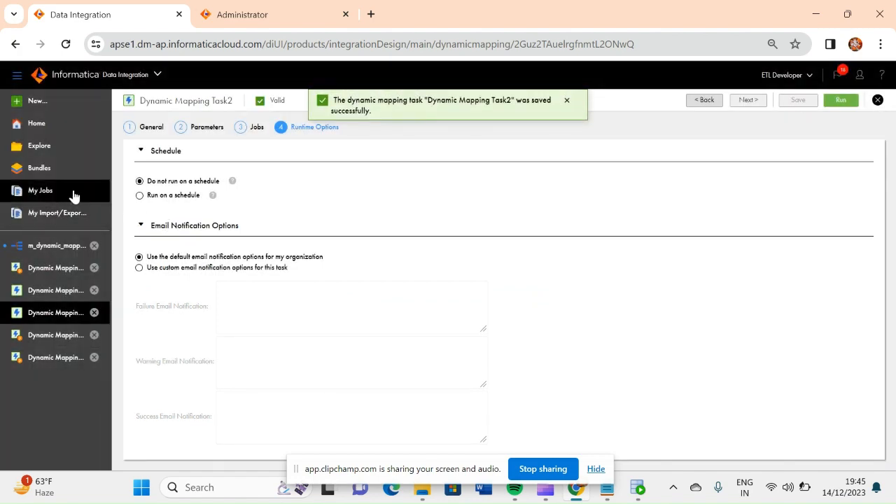
Open the finished run Dynamic Mapping Task2-2 from the job monitor and restart it.
{"action": "left_click", "coordinate": [50, 192]}
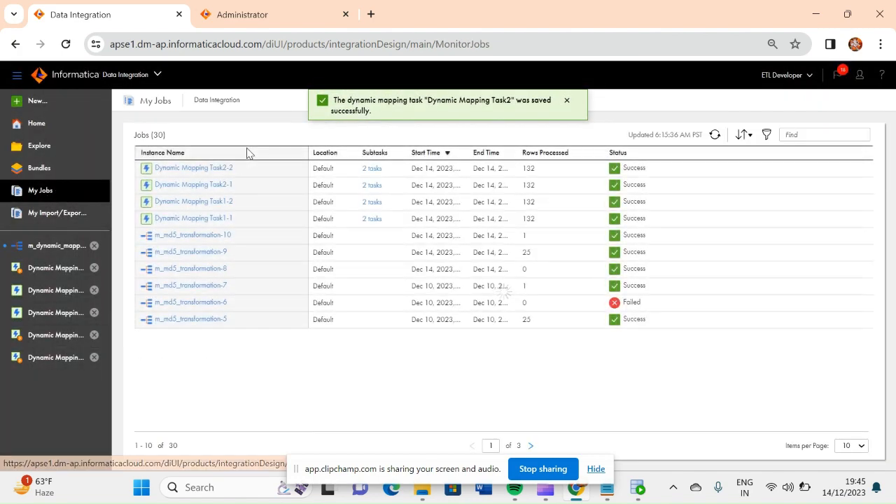
{"action": "left_click", "coordinate": [204, 169]}
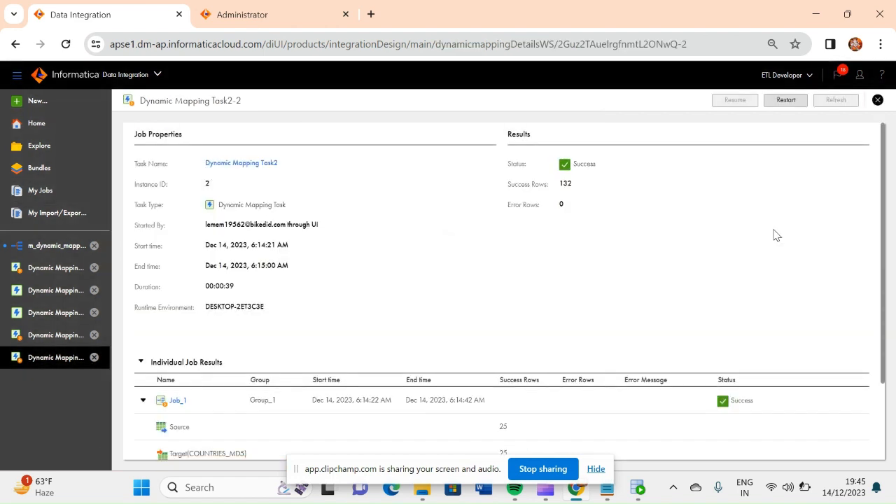
{"action": "mouse_move", "coordinate": [883, 263]}
{"action": "left_mouse_down"}
{"action": "mouse_move", "coordinate": [891, 357]}
{"action": "mouse_move", "coordinate": [885, 252]}
{"action": "left_mouse_up"}
{"action": "left_click", "coordinate": [784, 102]}
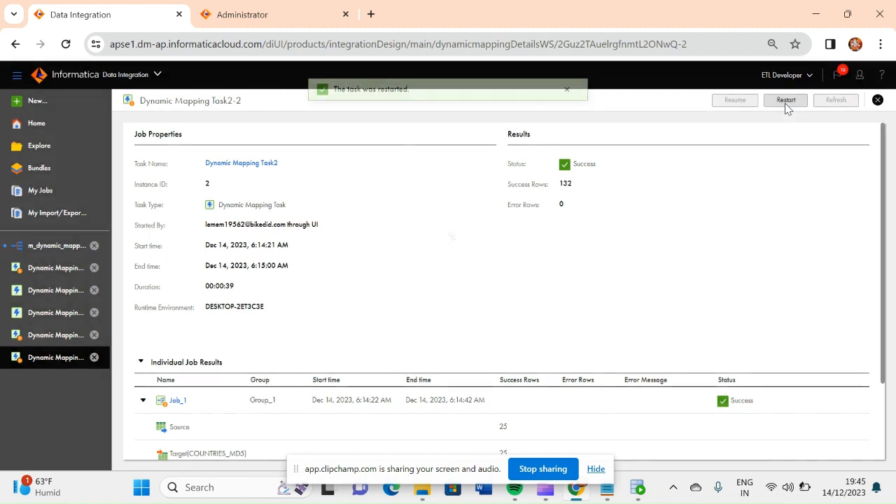
Open the restarted run Dynamic Mapping Task2-3 from the job monitor and view its individual job results.
{"action": "left_click", "coordinate": [46, 194]}
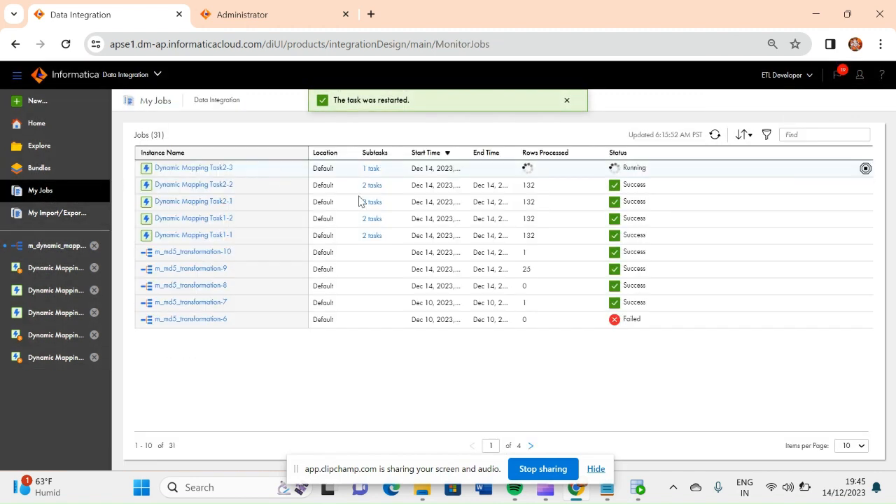
{"action": "left_click", "coordinate": [196, 170]}
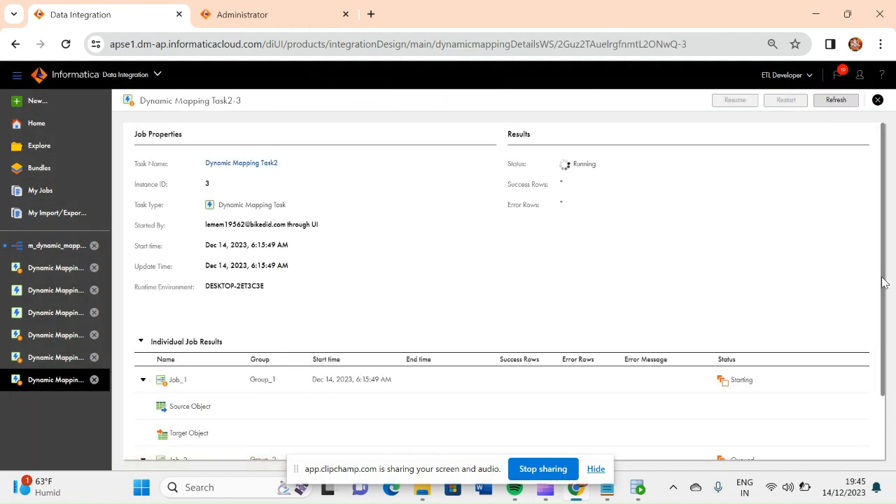
{"action": "scroll", "coordinate": [884, 287], "scroll_direction": "down", "scroll_amount": 2}
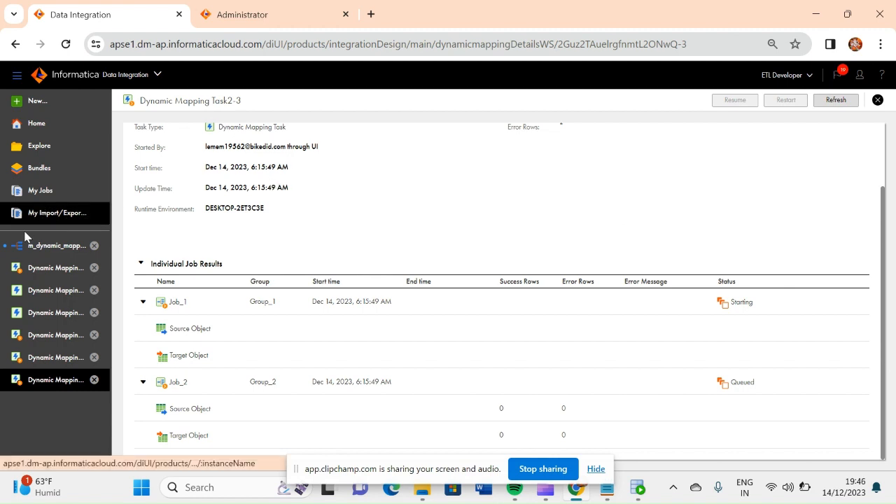
{"action": "left_click", "coordinate": [42, 192]}
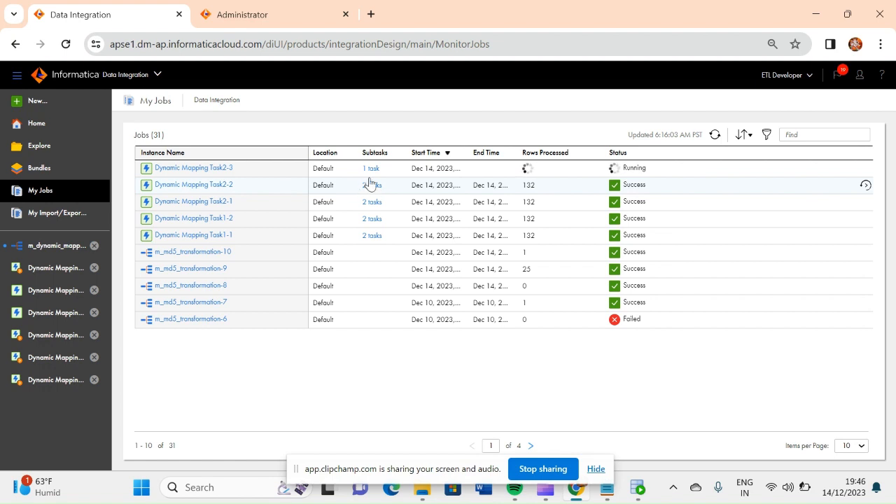
{"action": "left_click", "coordinate": [213, 169]}
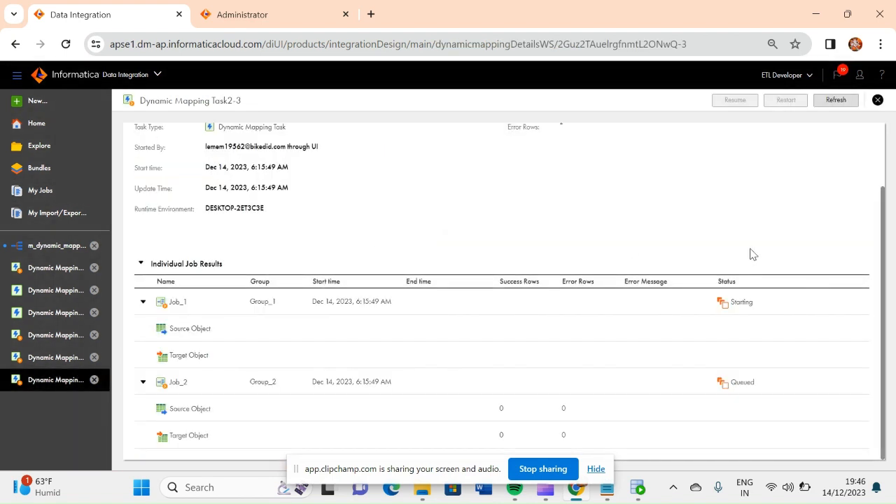
Refresh the restarted run and examine in which order the jobs of Group_1 and Group_2 are executed.
{"action": "left_click", "coordinate": [833, 101]}
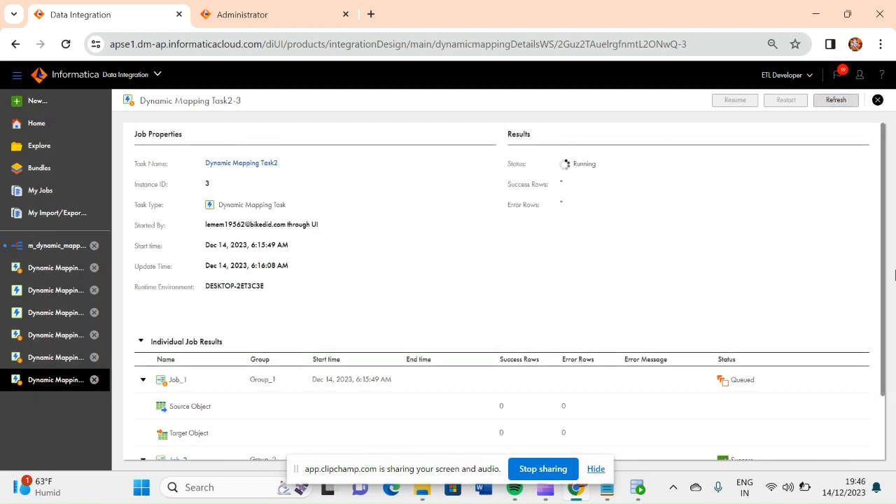
{"action": "scroll", "coordinate": [606, 368], "scroll_direction": "down", "scroll_amount": 2}
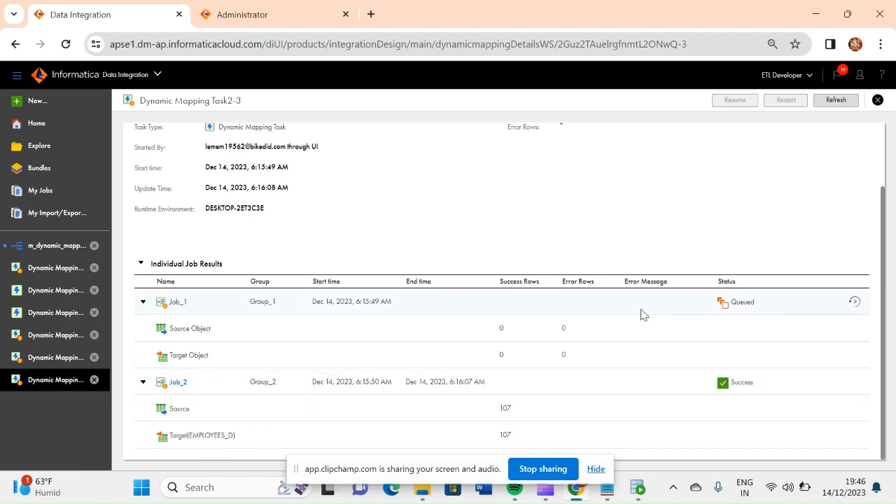
{"action": "left_click_drag", "start_coordinate": [882, 310], "coordinate": [882, 310]}
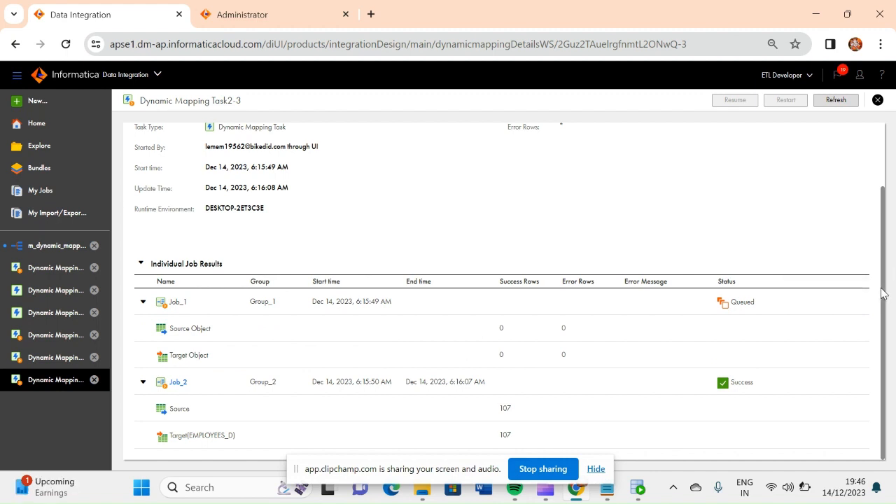
Reopen Dynamic Mapping Task2 in edit mode from the run details and review its jobs and group order.
{"action": "left_click_drag", "start_coordinate": [883, 292], "coordinate": [861, 129]}
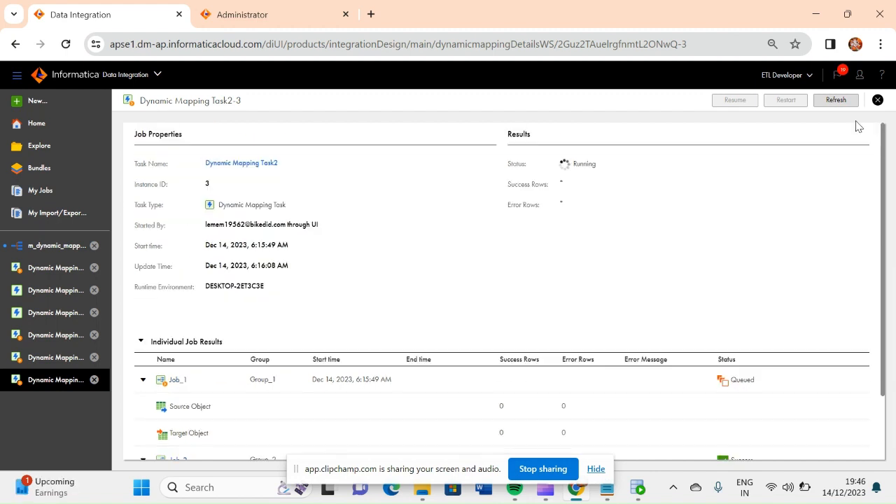
{"action": "left_click", "coordinate": [256, 166]}
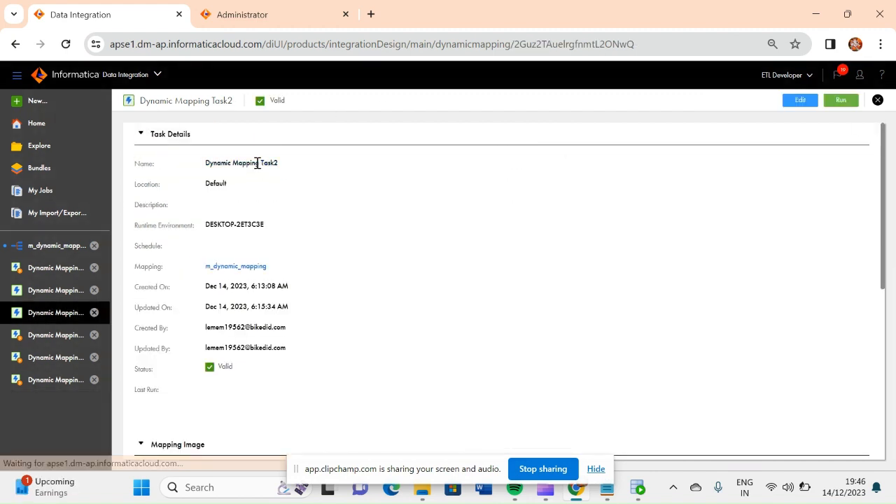
{"action": "left_click", "coordinate": [800, 101]}
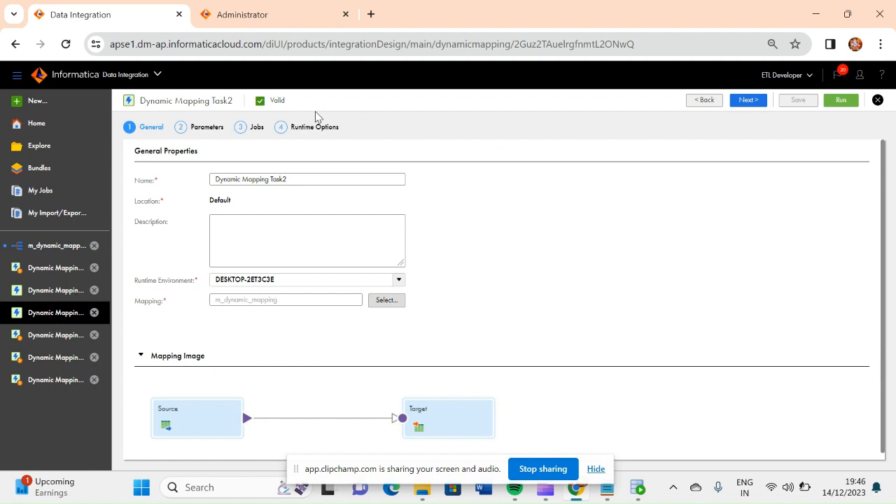
{"action": "left_click", "coordinate": [258, 129]}
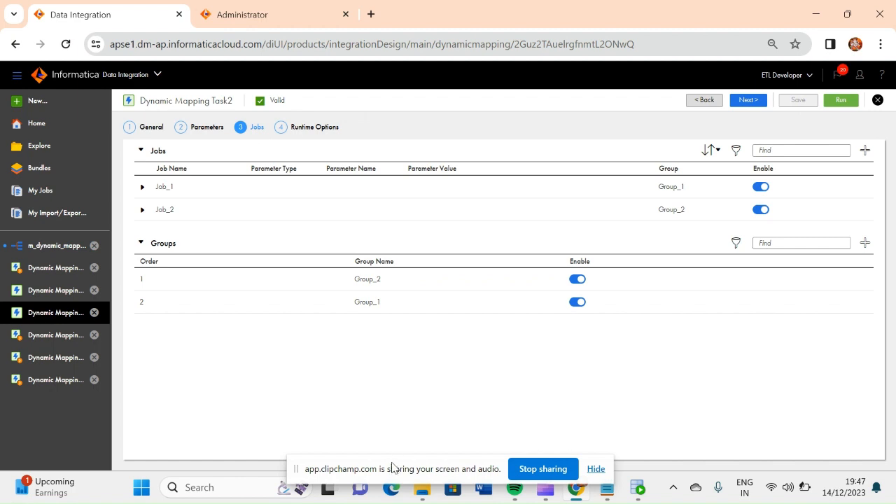
{"action": "left_click_drag", "start_coordinate": [390, 467], "coordinate": [620, 401]}
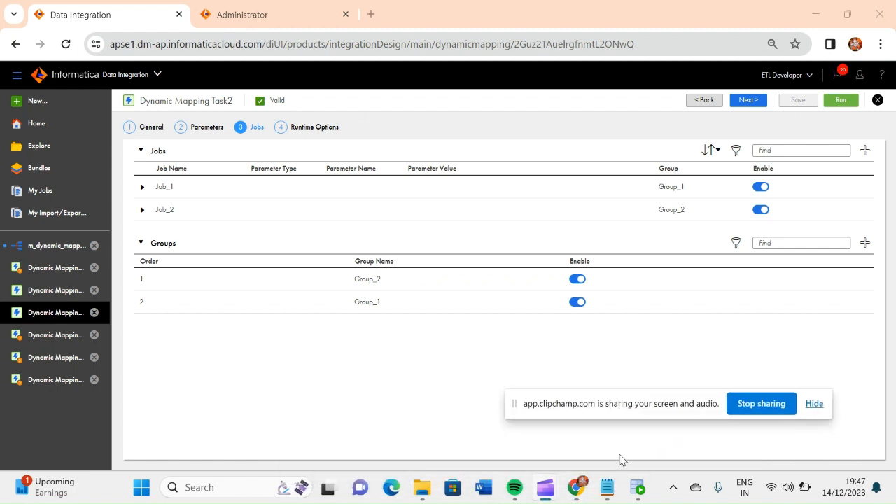